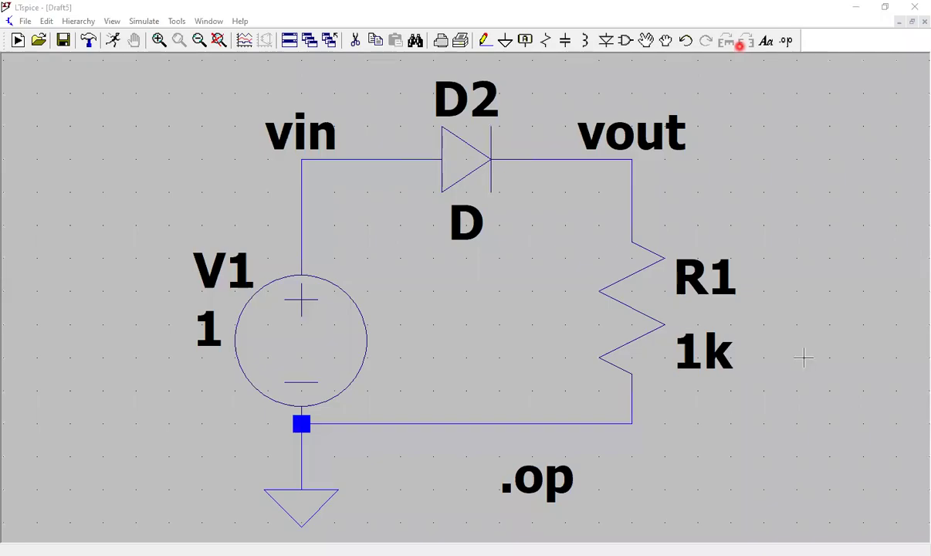
Open the advanced waveform settings for voltage source V1.
left_click(804, 357)
mouse_move(339, 333)
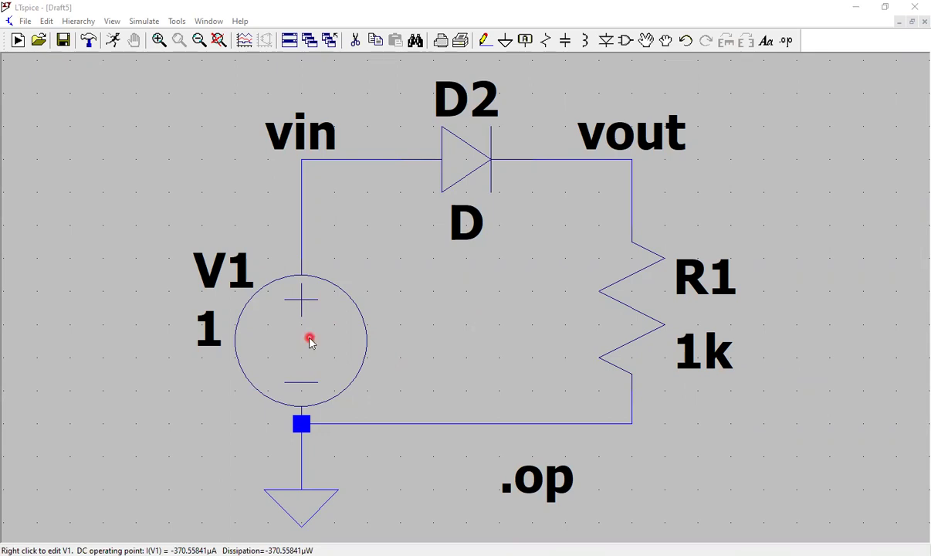
right_click(312, 338)
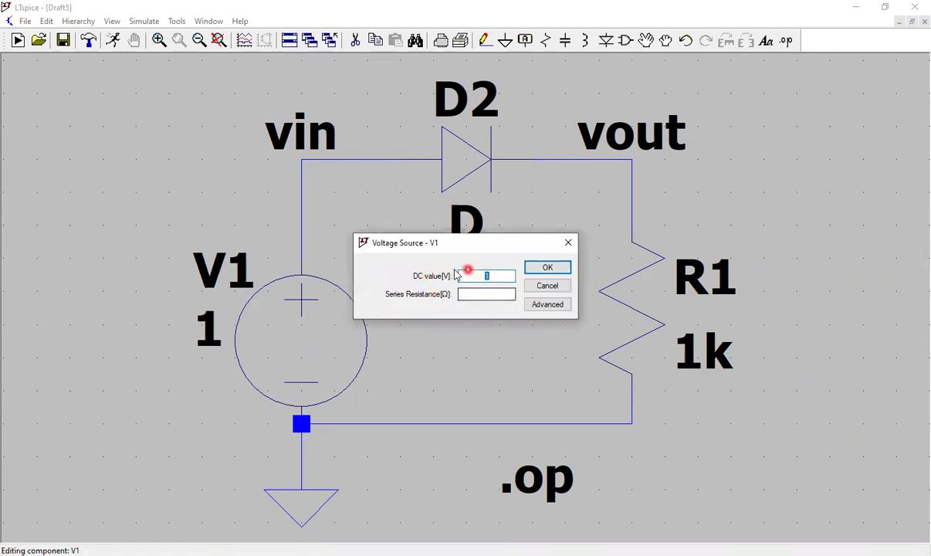
left_click(487, 276)
left_click(540, 304)
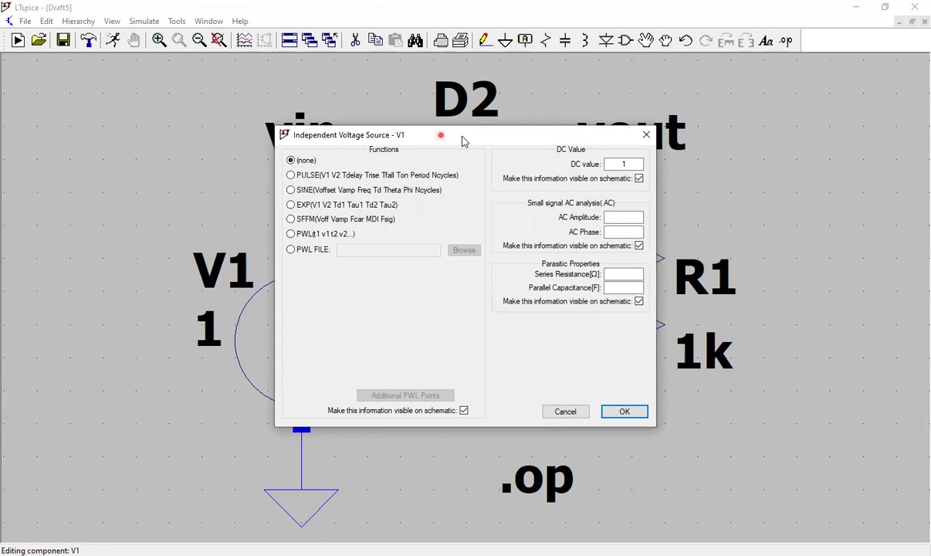
Move the settings dialog aside and try the PULSE, SINE and EXP waveform options.
left_click_drag(464, 141, 720, 127)
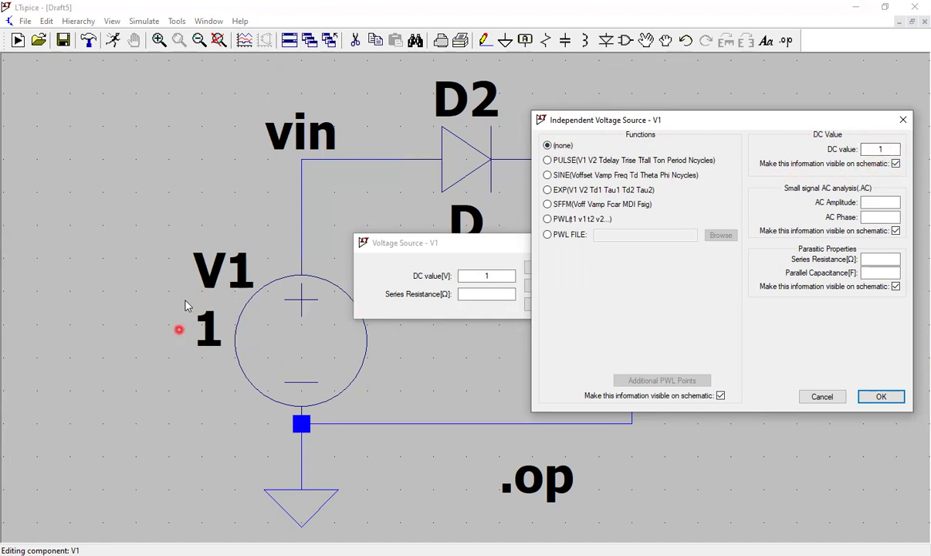
left_click(546, 160)
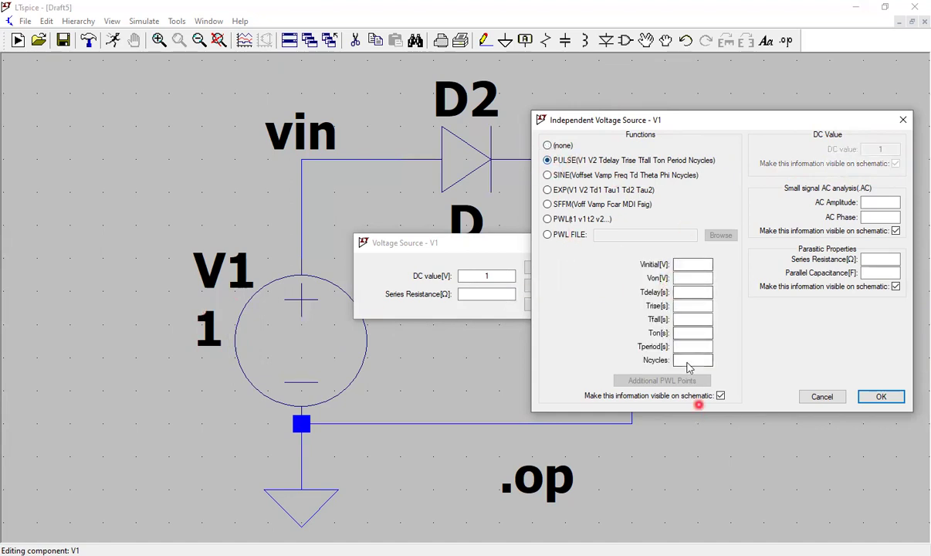
left_click(557, 176)
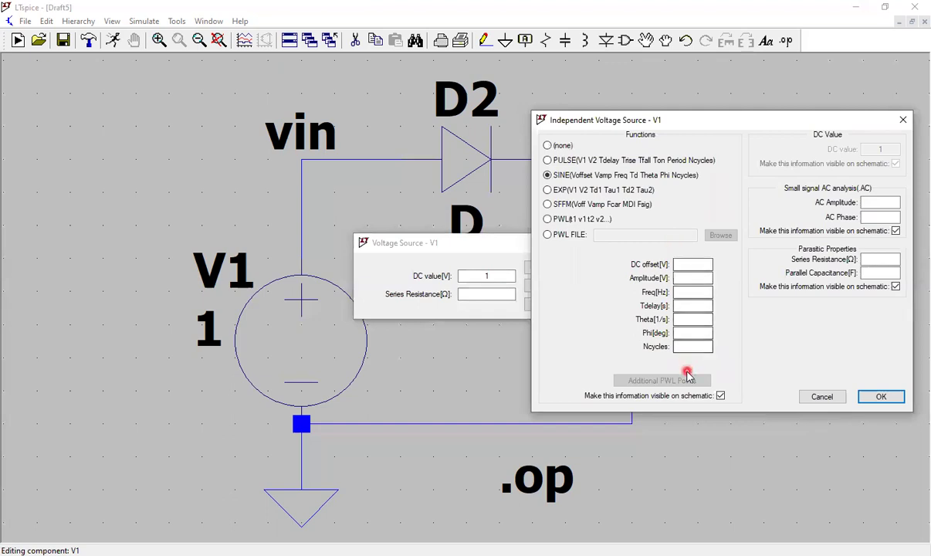
left_click(547, 189)
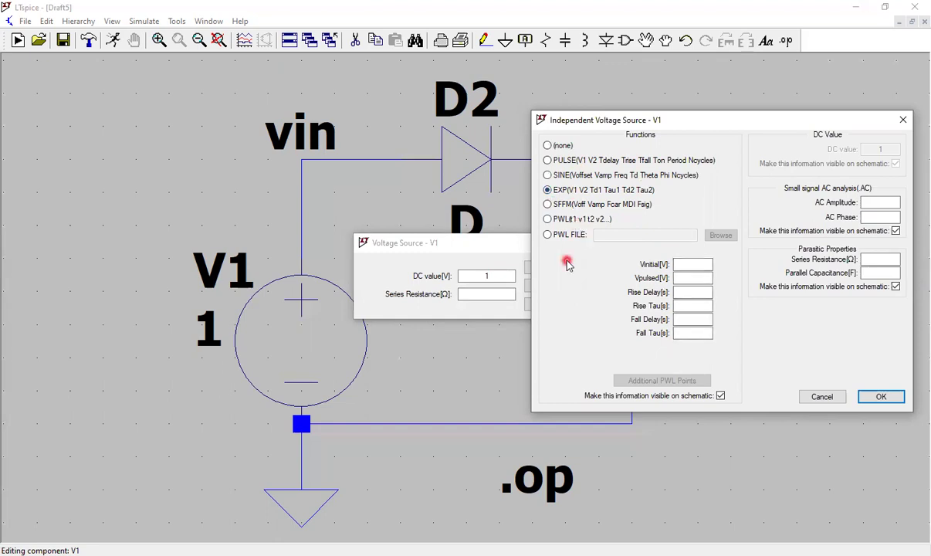
Switch V1's waveform function back to SINE.
left_click(559, 177)
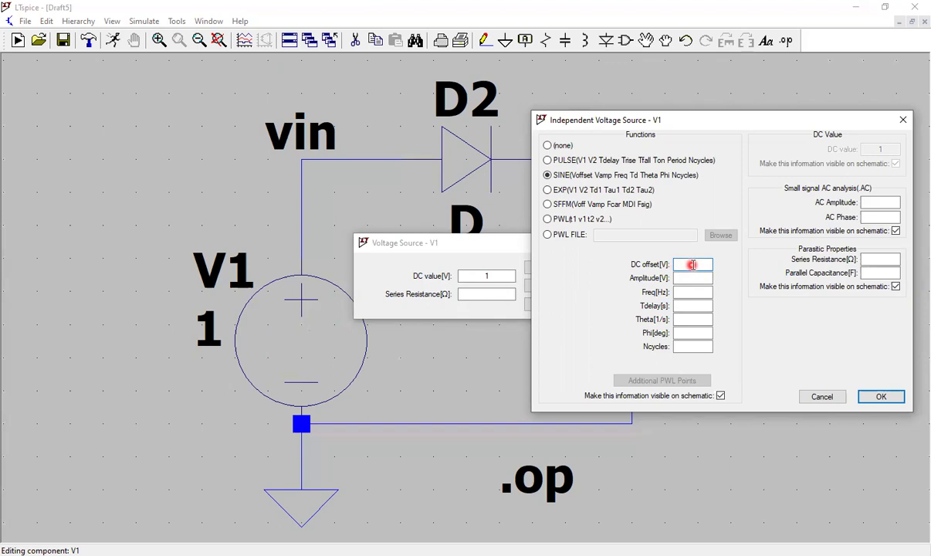
Enter DC offset 0, amplitude 1, frequency 1000, Tdelay, Theta and Phi 0, and Ncycles 100.
type("0")
left_click(703, 278)
left_click(694, 295)
type("100")
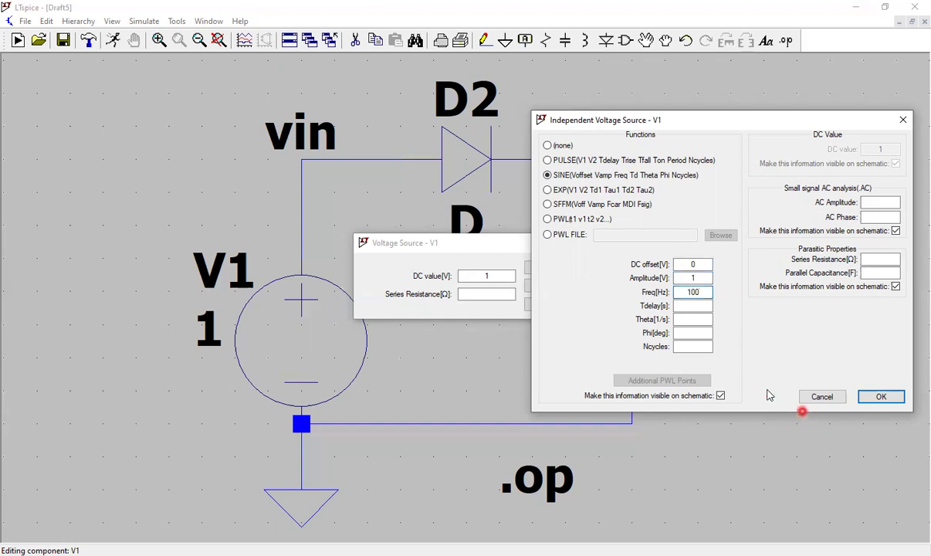
type("0")
left_click(690, 307)
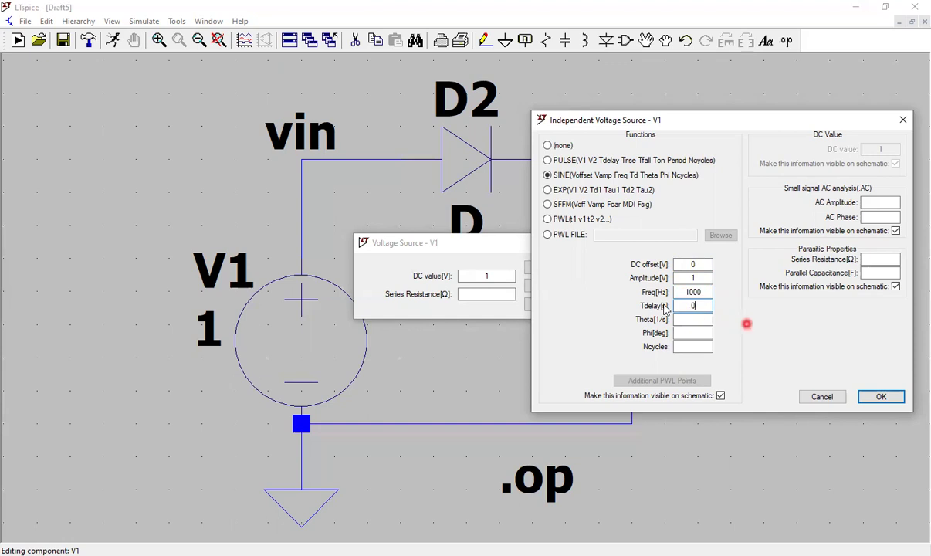
type("0")
left_click(697, 319)
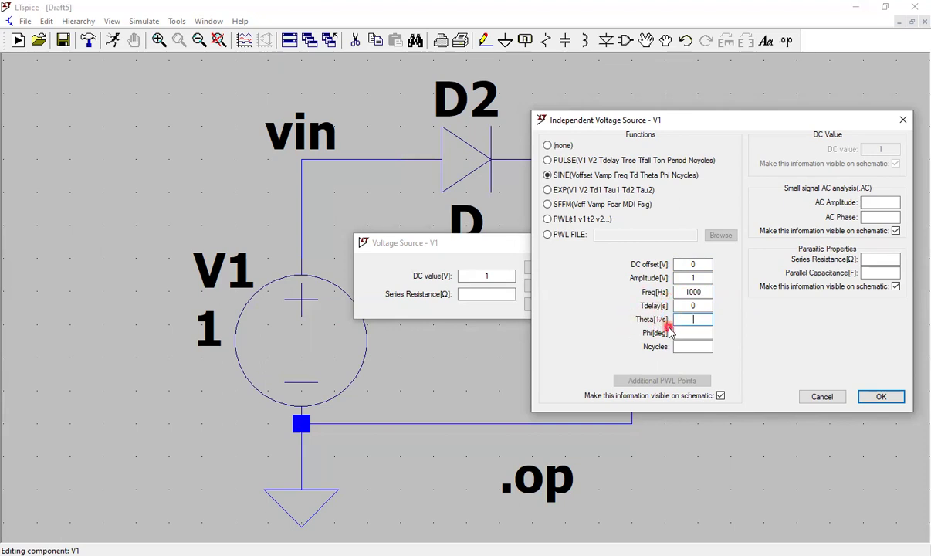
type("0")
left_click(696, 332)
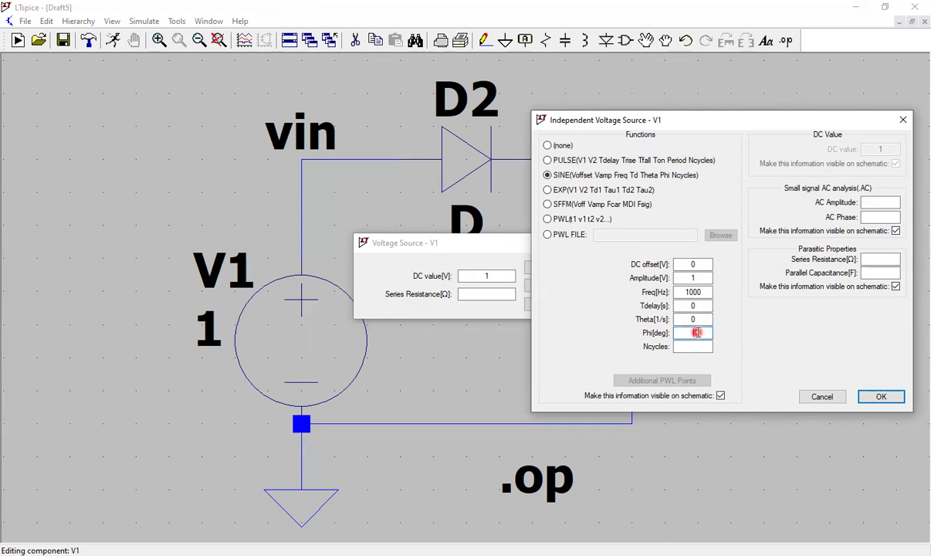
type("0")
left_click(703, 347)
type("100")
Apply the sine settings, drop V1's SINE label below the circuit, and zoom to fit.
left_click(891, 397)
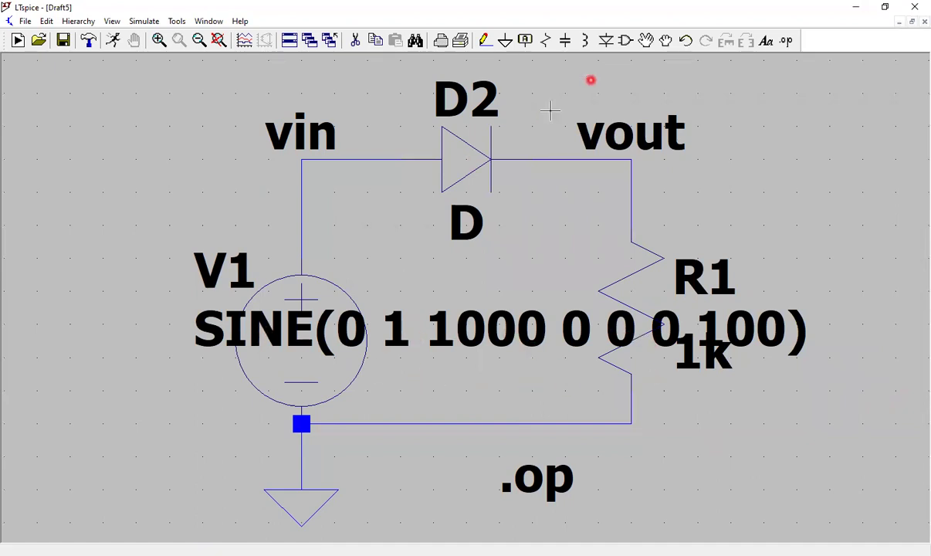
left_click(647, 43)
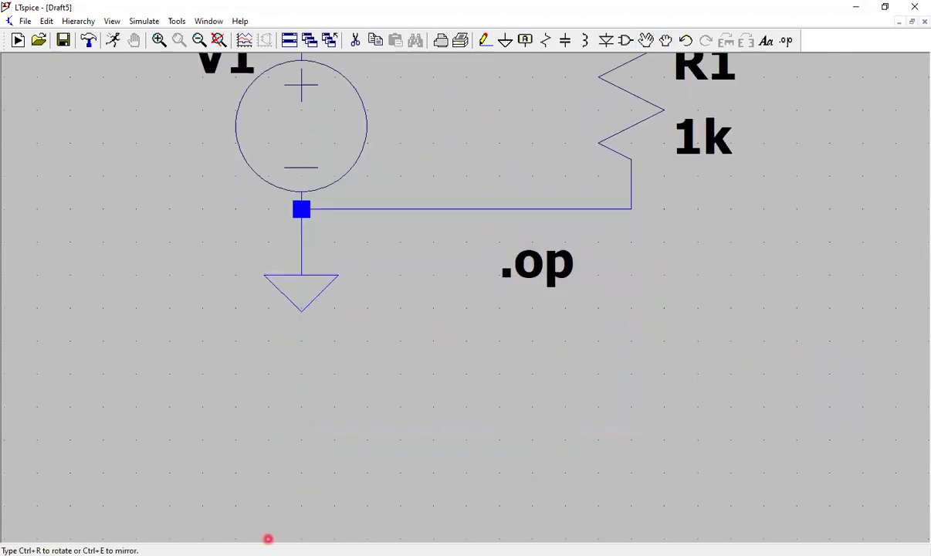
left_click(312, 237)
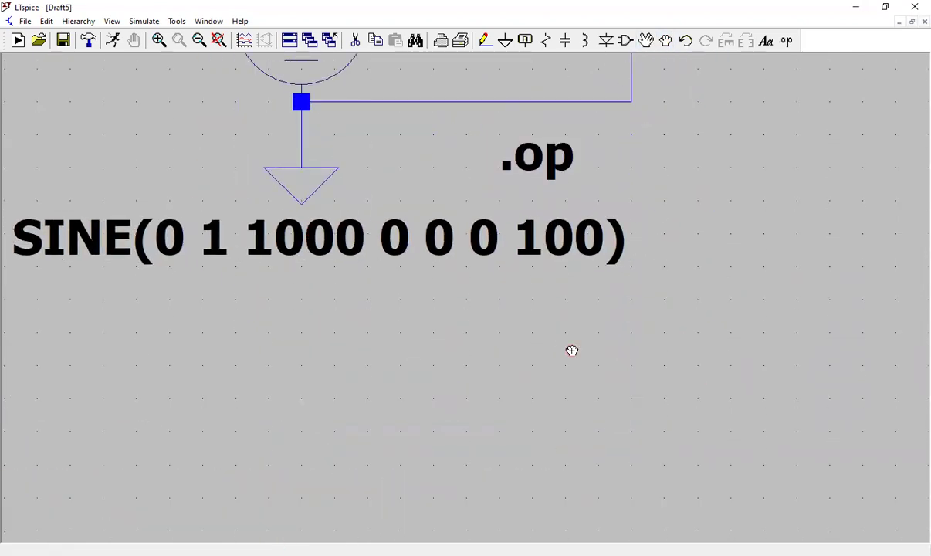
key("space")
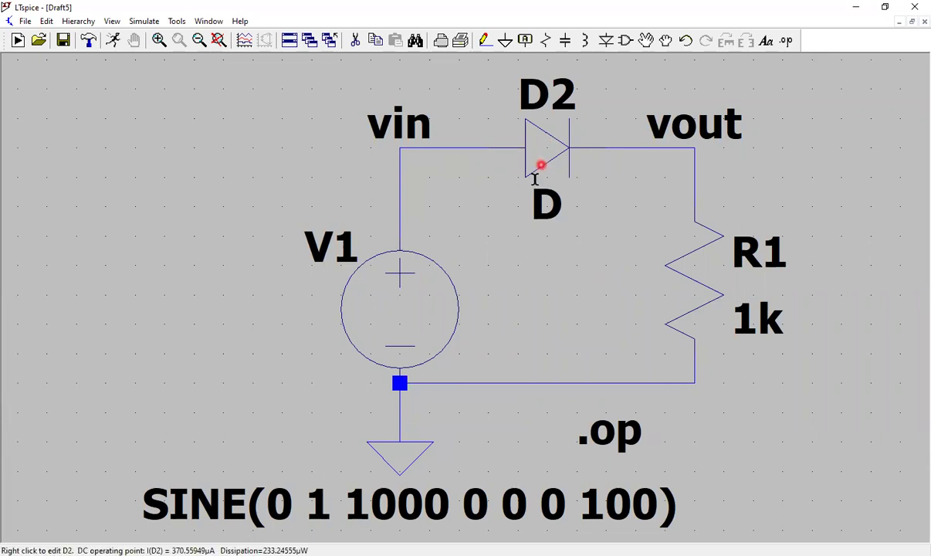
Inspect diode D2's and resistor R1's properties, closing both without changes.
right_click(543, 150)
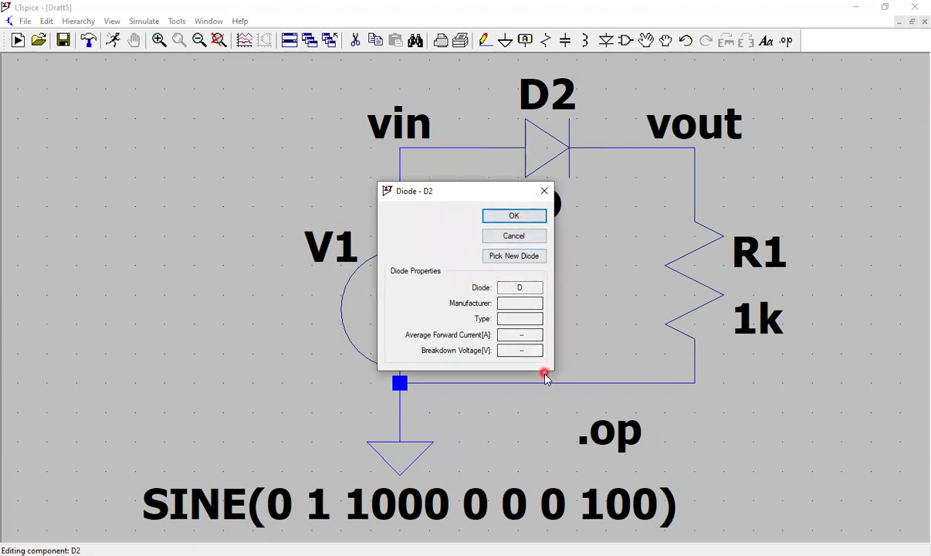
left_click(544, 190)
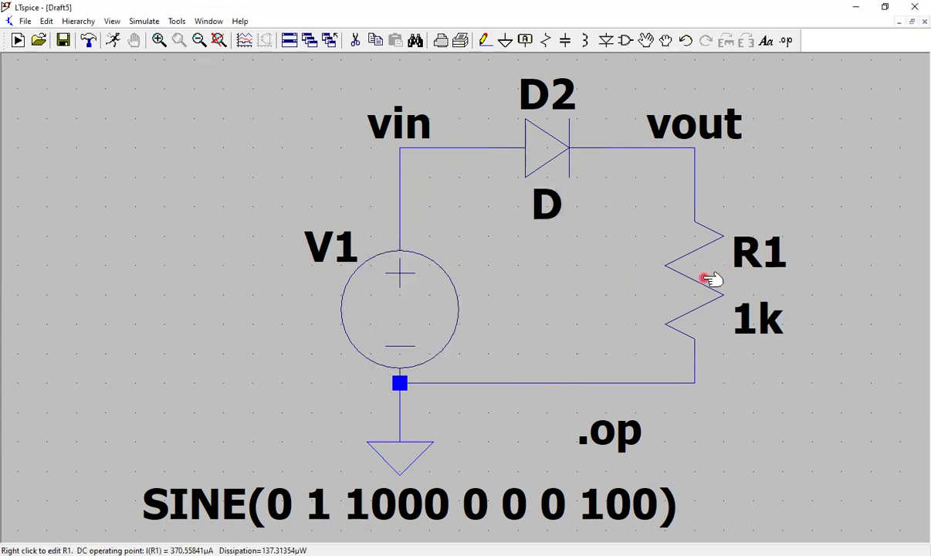
right_click(706, 277)
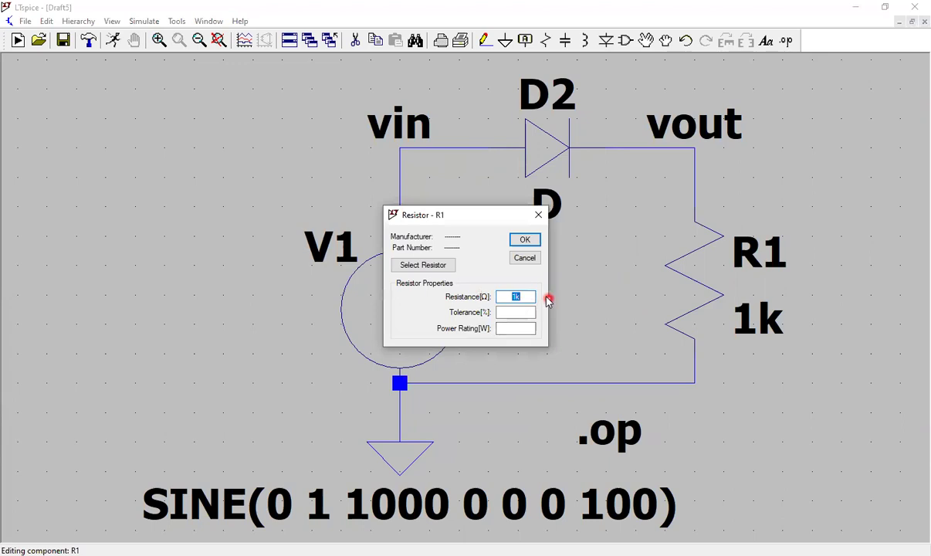
left_click(520, 297)
left_click(524, 240)
Assign R1 the standard 1.00K resistor from the enlarged standard-values list.
right_click(693, 266)
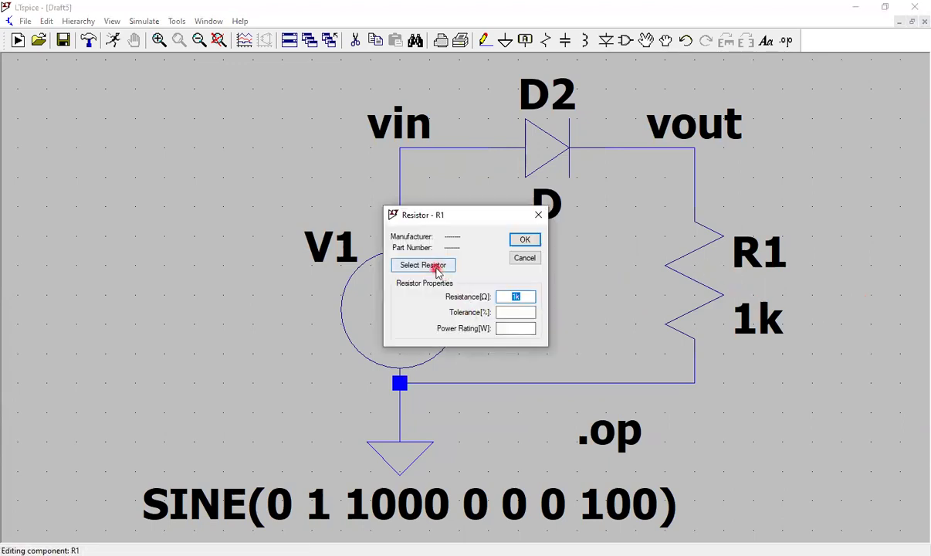
left_click(436, 271)
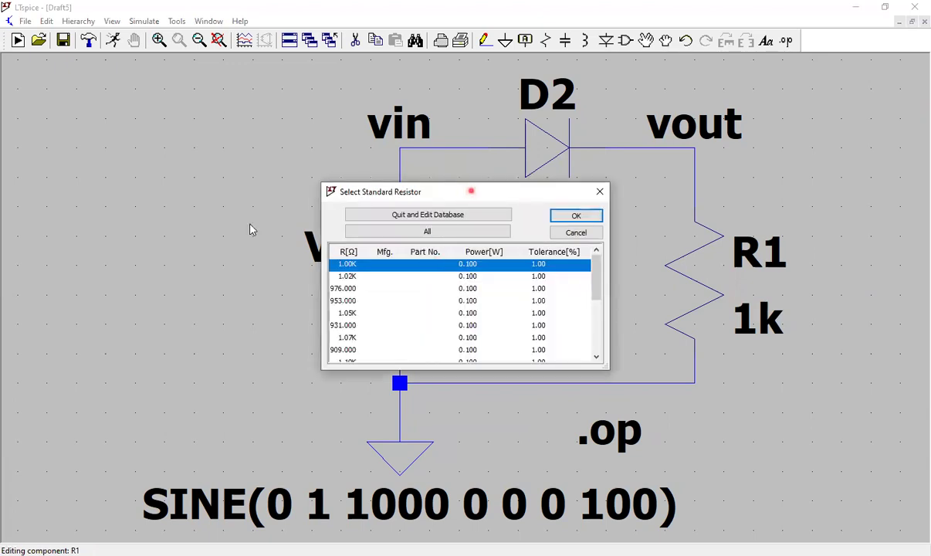
left_click_drag(249, 229, 227, 222)
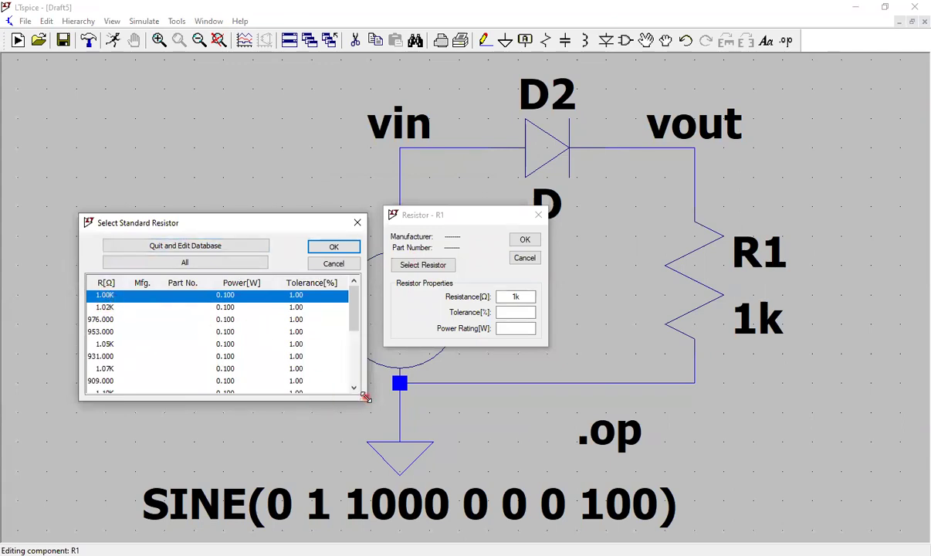
left_click_drag(365, 396, 531, 543)
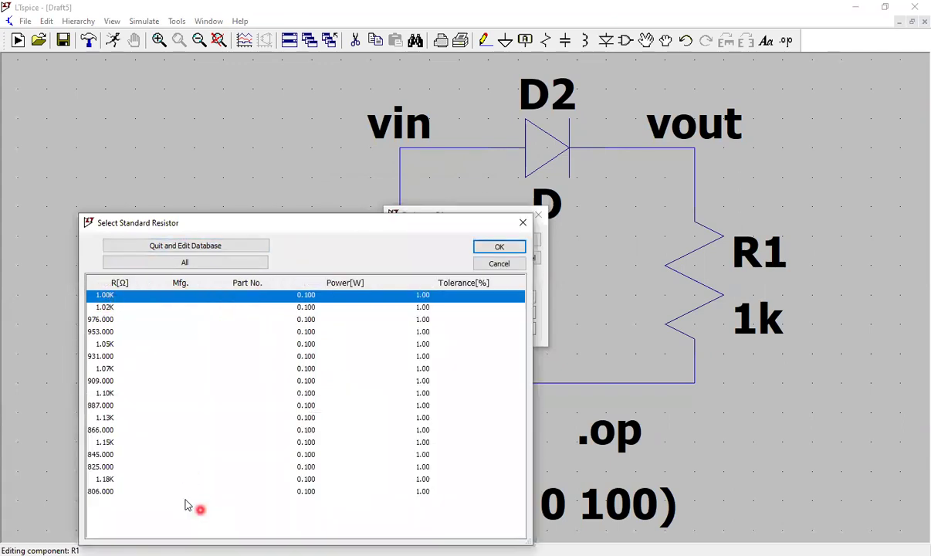
left_click(508, 252)
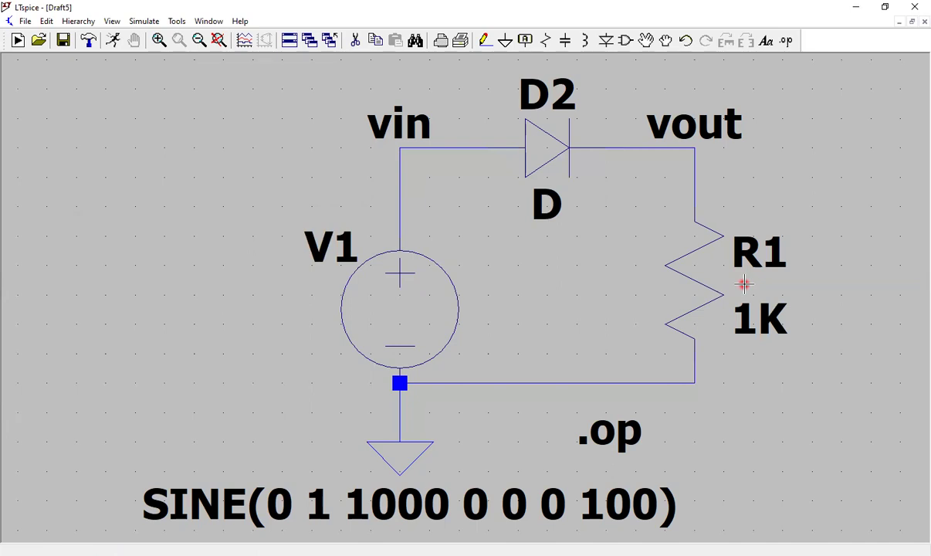
Delete the existing resistor R1 from the circuit.
right_click(700, 270)
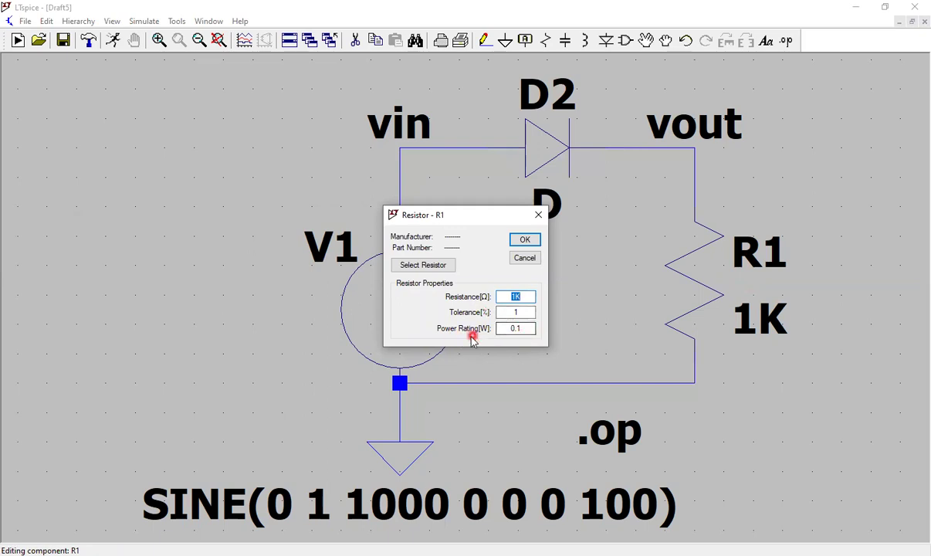
left_click(523, 259)
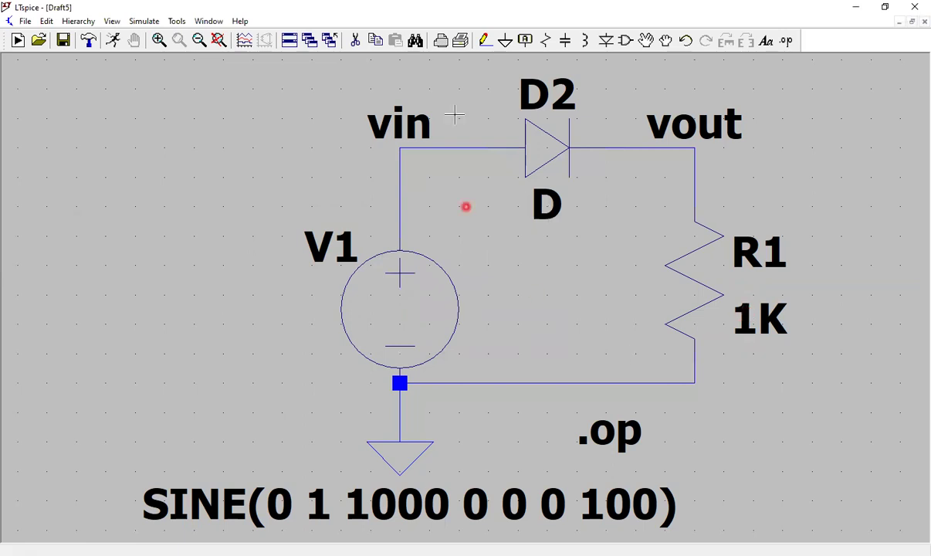
left_click(355, 40)
left_click(695, 276)
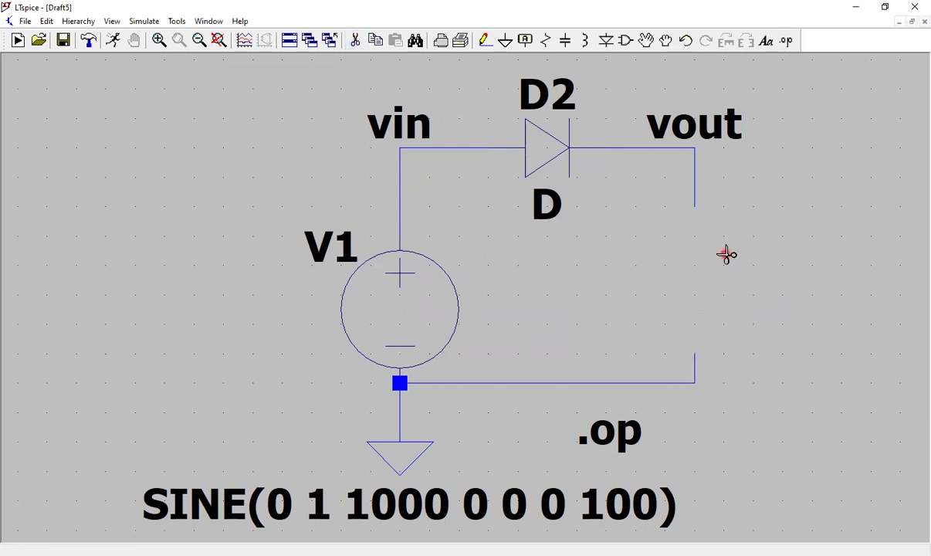
right_click(800, 298)
Place a generic 'res' resistor between vout and ground.
left_click(626, 42)
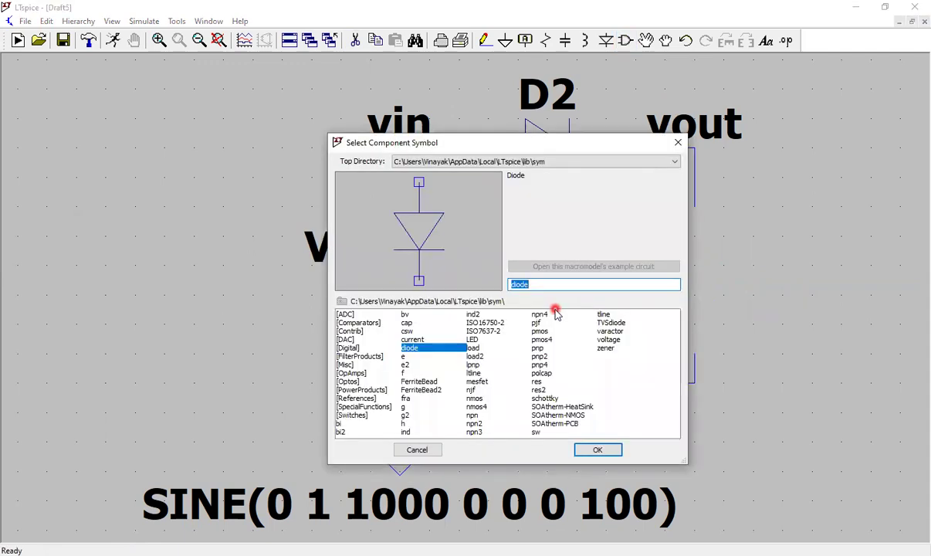
type("res")
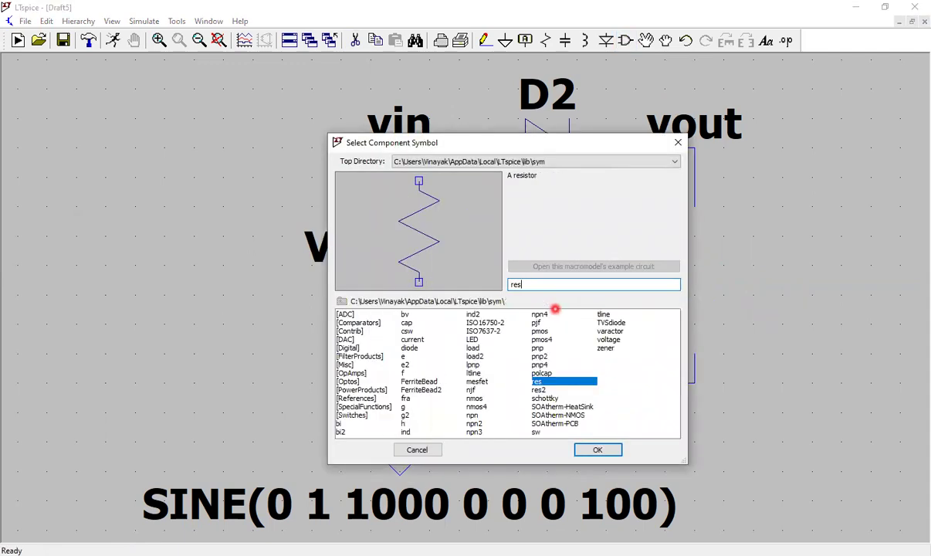
left_click(600, 450)
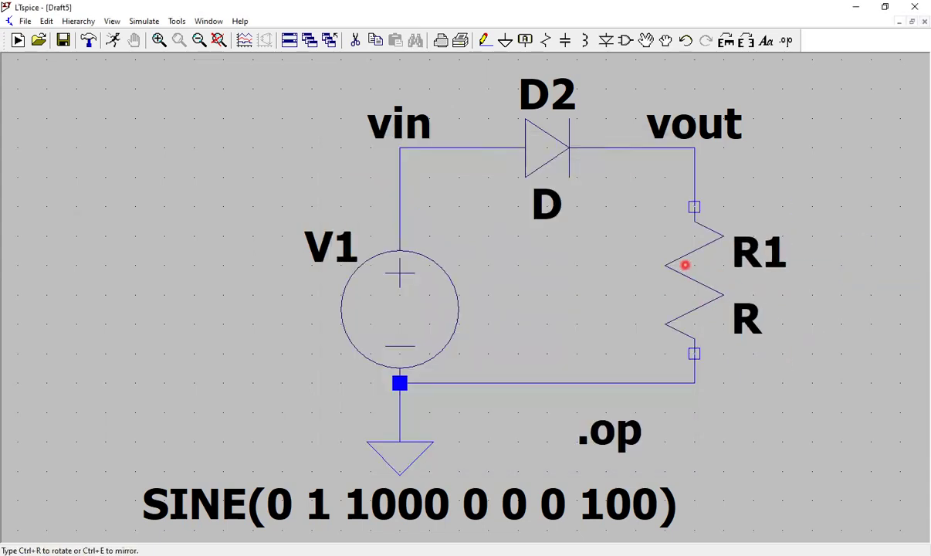
left_click(685, 264)
Give R1 a 1k resistance, leaving tolerance and power rating blank.
right_click(835, 281)
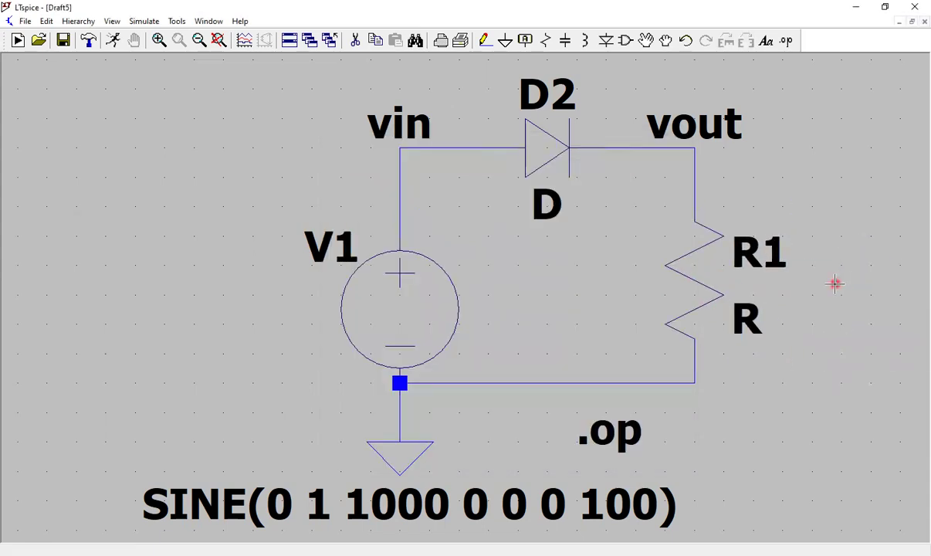
mouse_move(682, 249)
right_click(694, 278)
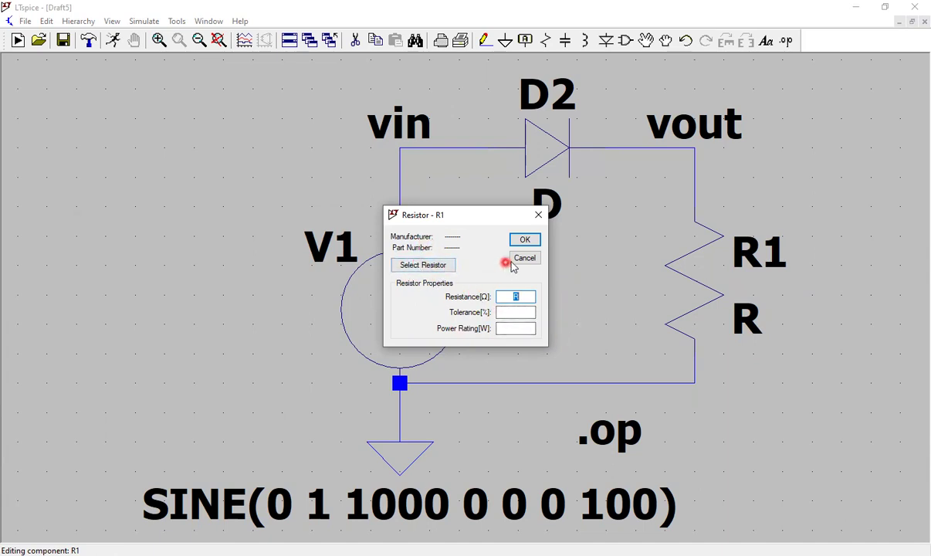
type("1k")
left_click(521, 312)
type("fdg")
key("BackSpace")
key("BackSpace")
key("BackSpace")
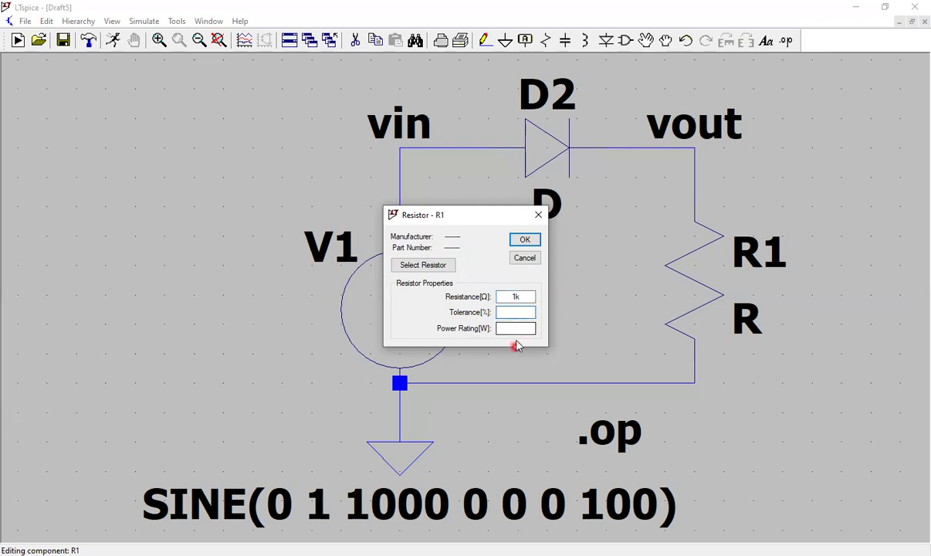
left_click(524, 329)
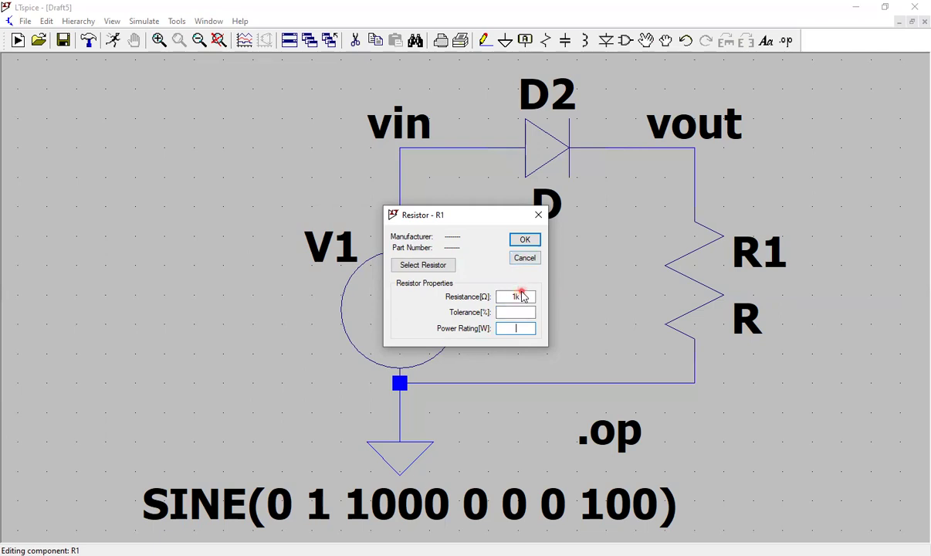
left_click(527, 240)
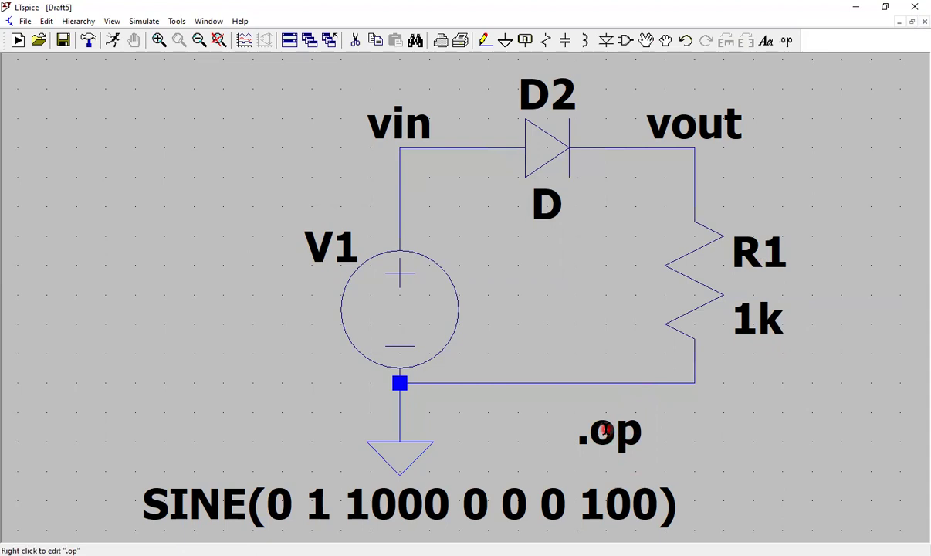
Open the .op directive's simulation command and choose the Transient analysis.
right_click(606, 432)
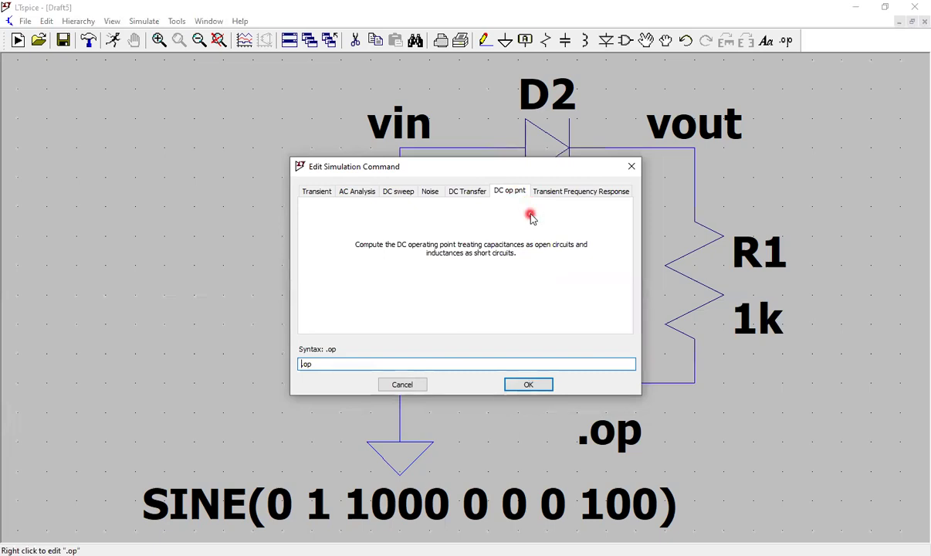
left_click(316, 199)
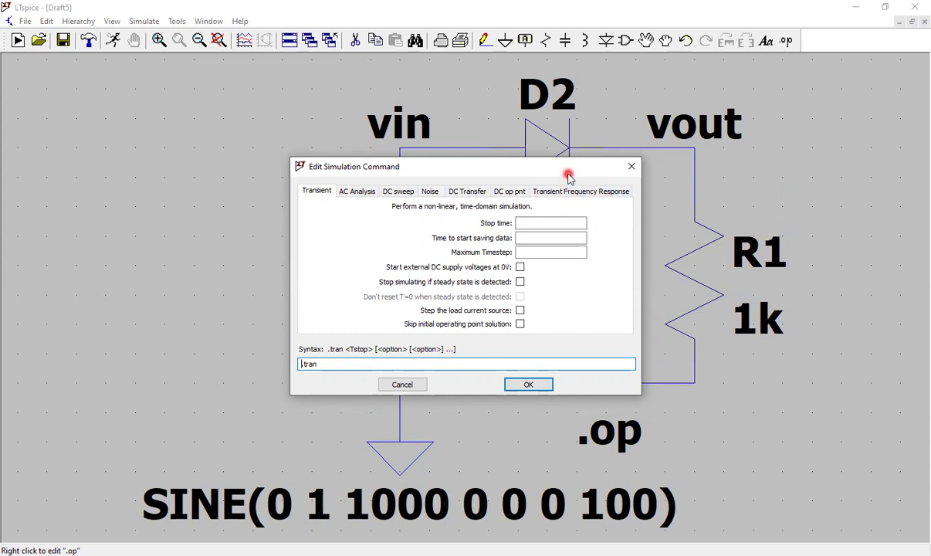
Enter stop time 100m, data-saving start 0 and maximum timestep 10m.
left_click(551, 222)
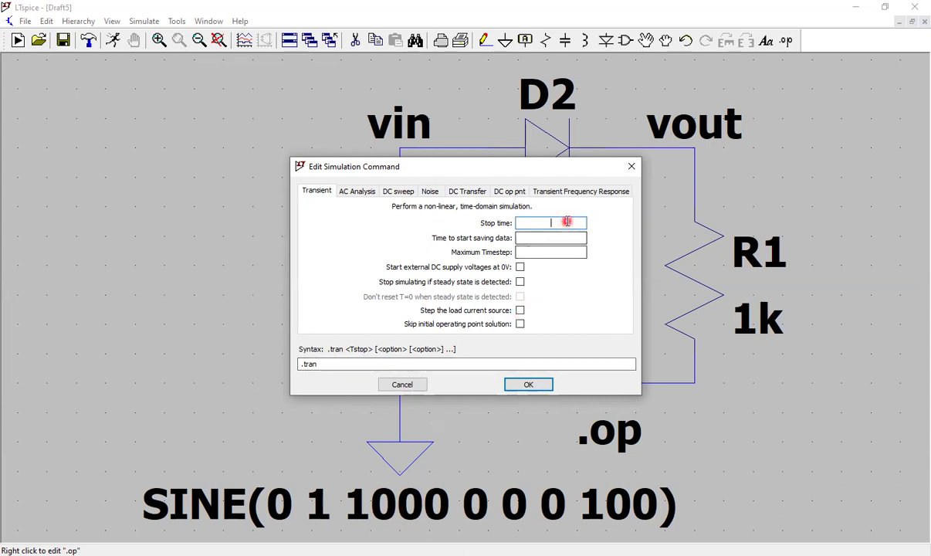
type("10")
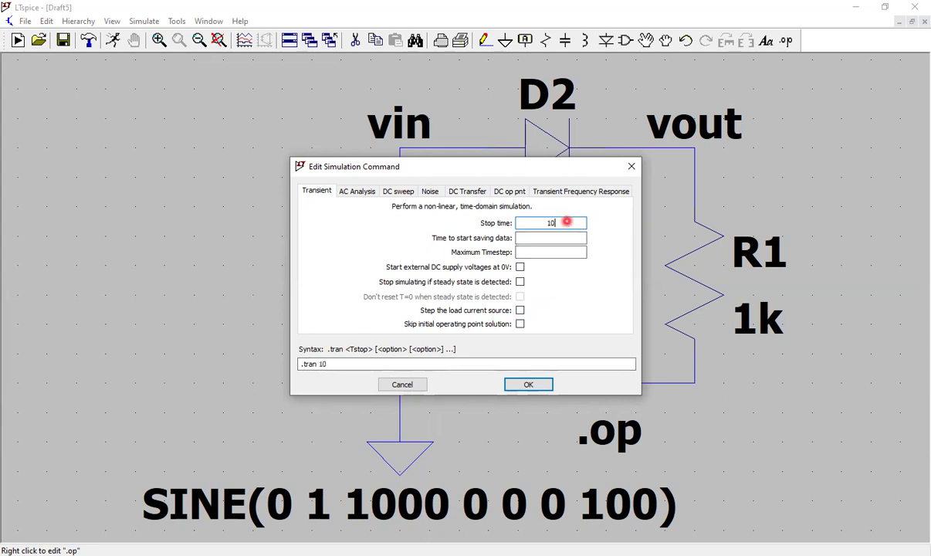
type("0m")
left_click(554, 239)
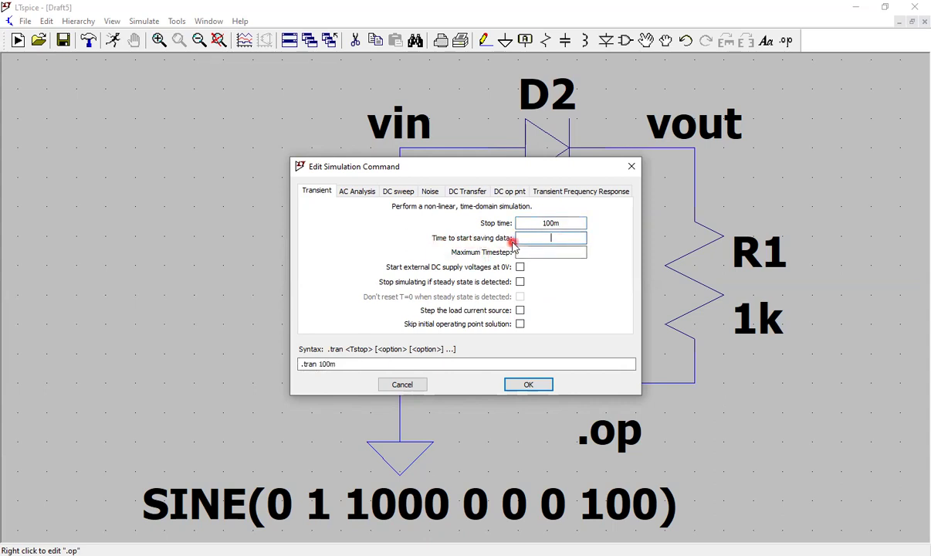
type("0")
left_click(564, 252)
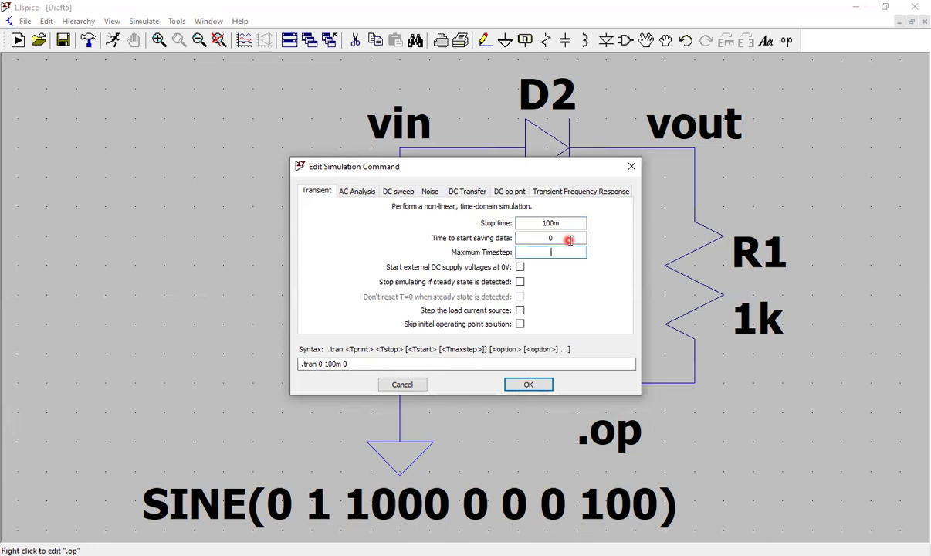
type("10m")
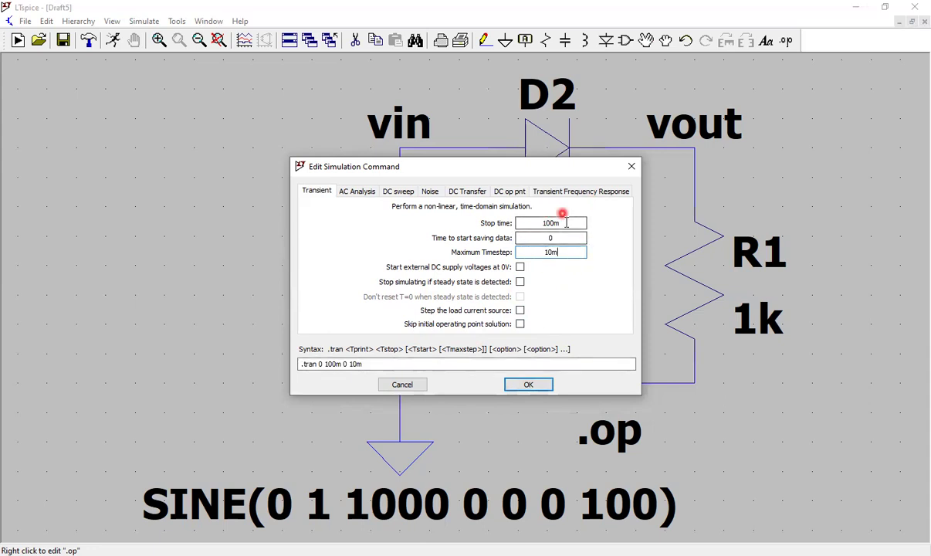
left_click_drag(382, 363, 295, 363)
left_click(390, 363)
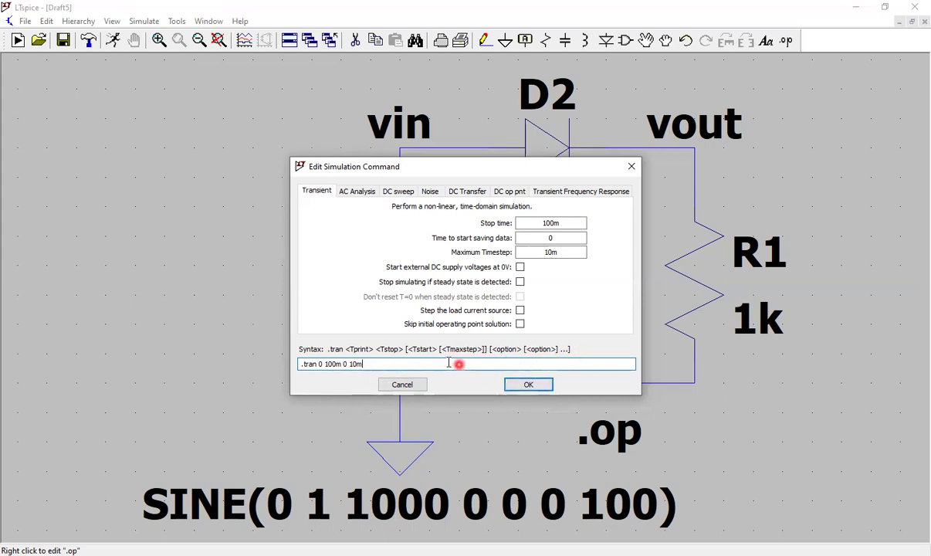
Confirm the .tran 0 100m 0 10m command and re-centre the schematic.
left_click(528, 386)
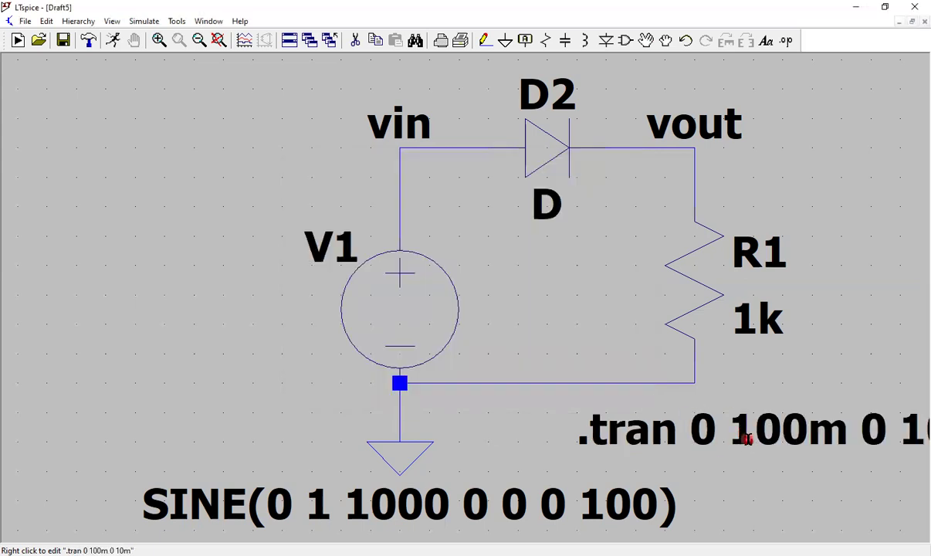
key("space")
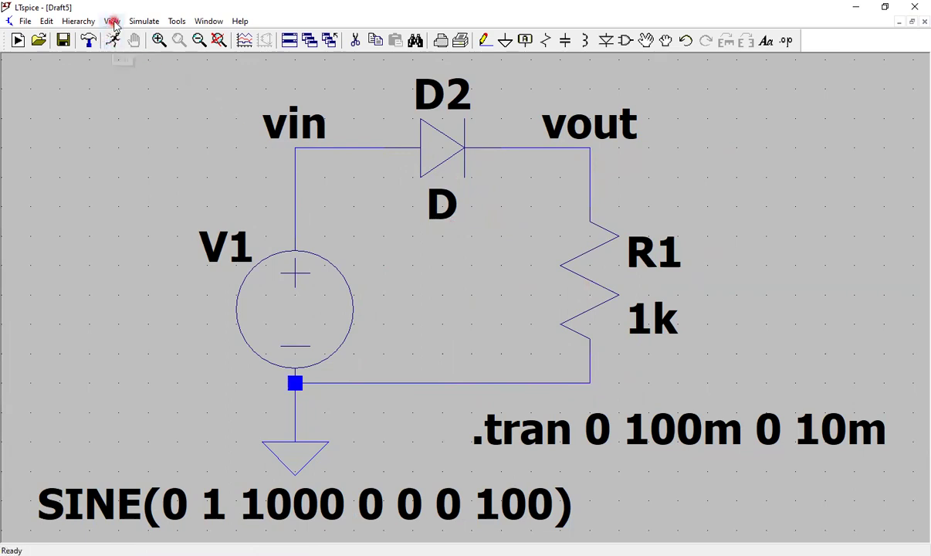
Show Draft5's SPICE netlist from the View menu and move its window lower right.
left_click(113, 22)
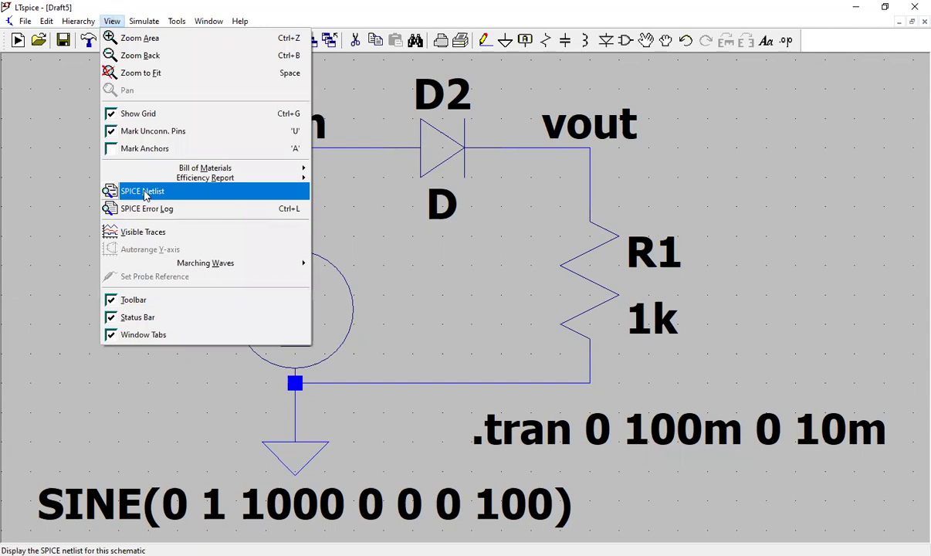
key("Return")
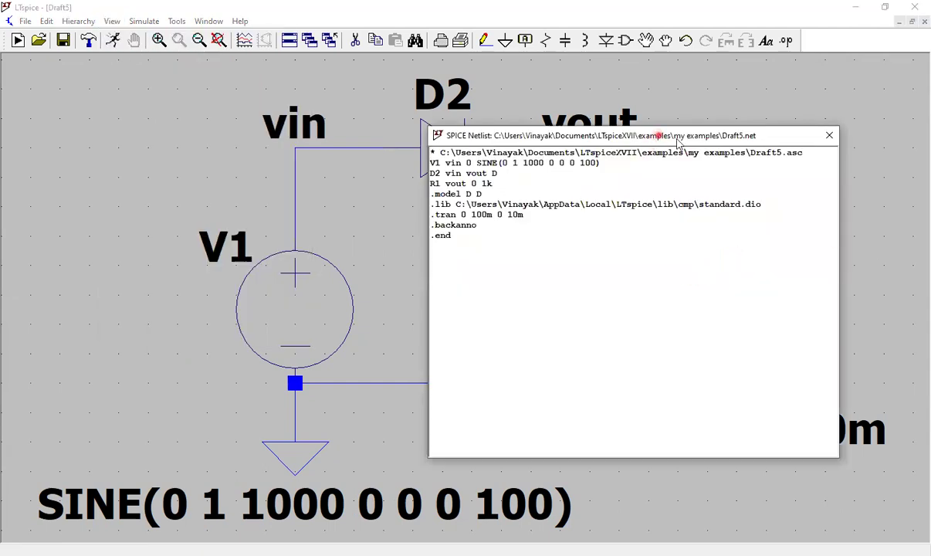
left_click_drag(678, 144, 741, 164)
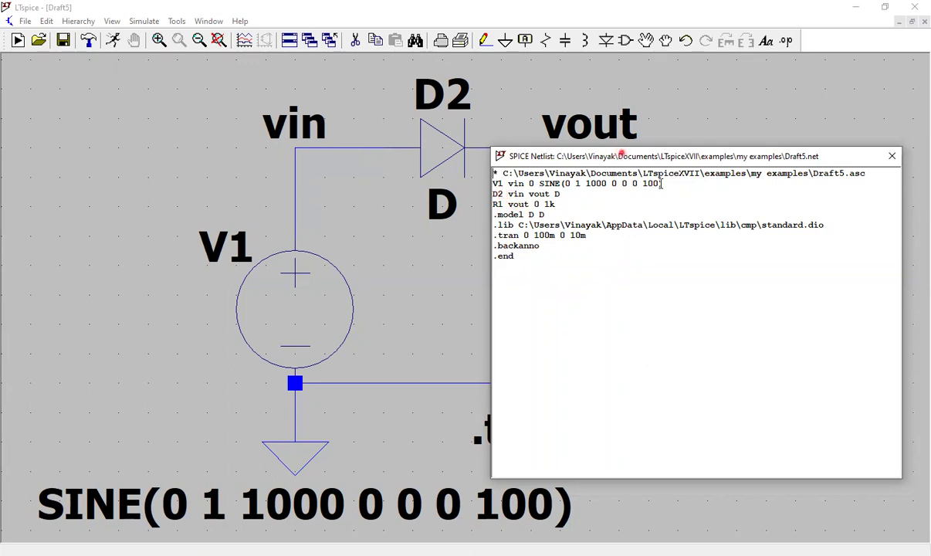
Shift the netlist window right to uncover the resistor, then back to the left.
left_click_drag(753, 154, 900, 140)
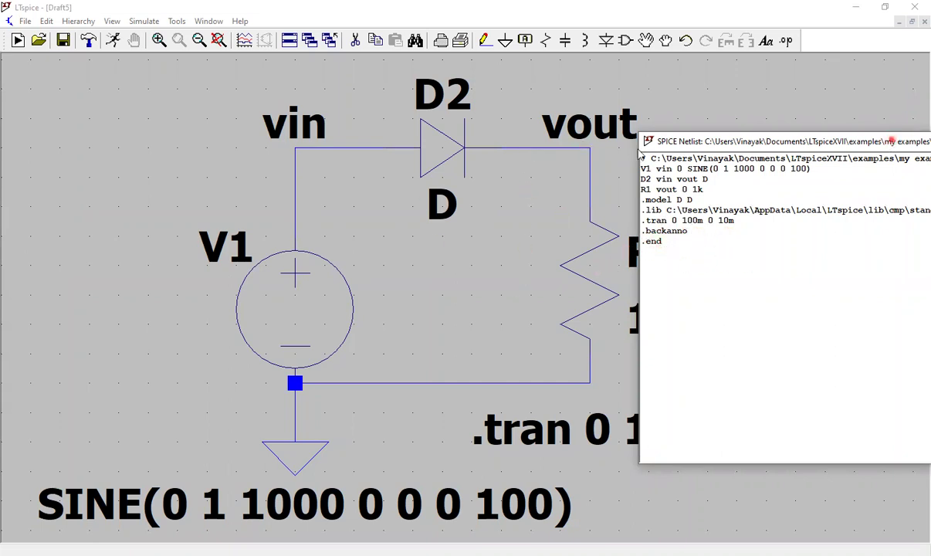
left_click_drag(889, 141, 637, 149)
Close the netlist window and run the 0–100 ms transient simulation.
left_click(786, 150)
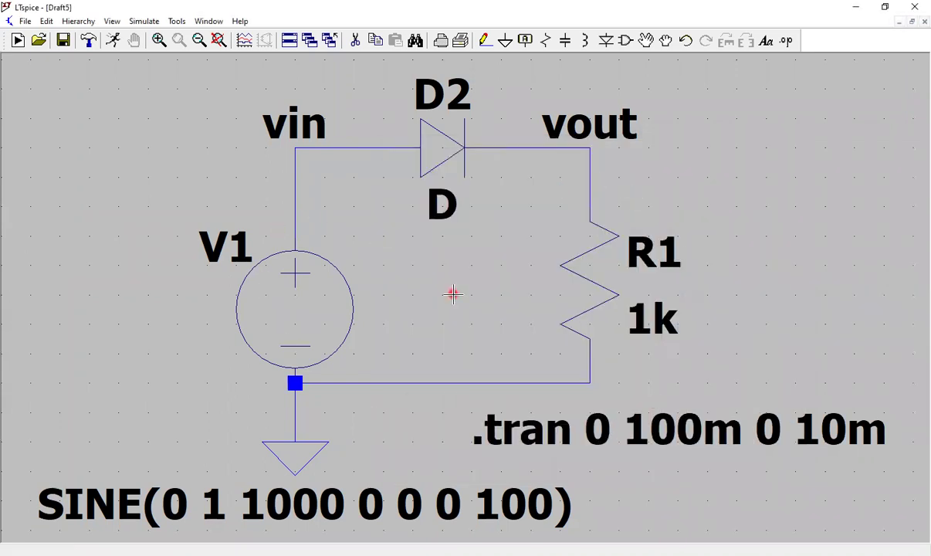
left_click(114, 45)
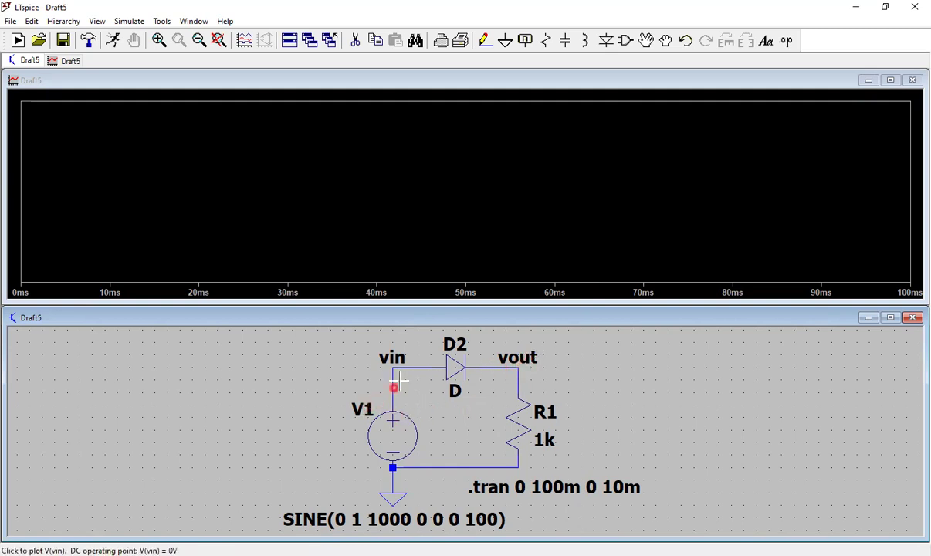
Plot V(vin) from the vin node and zoom the waveform to roughly 0–44 ms.
left_click(392, 392)
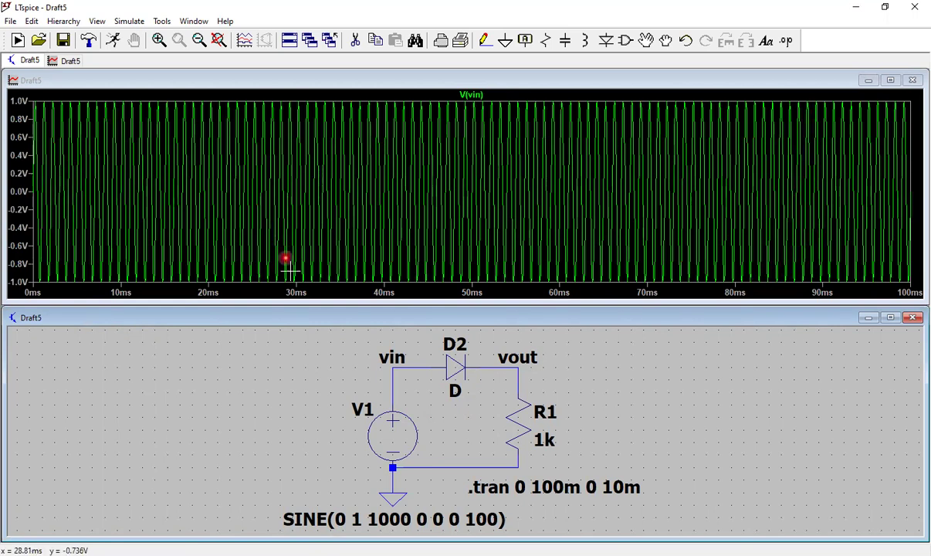
left_click(61, 98)
left_click_drag(61, 99, 406, 289)
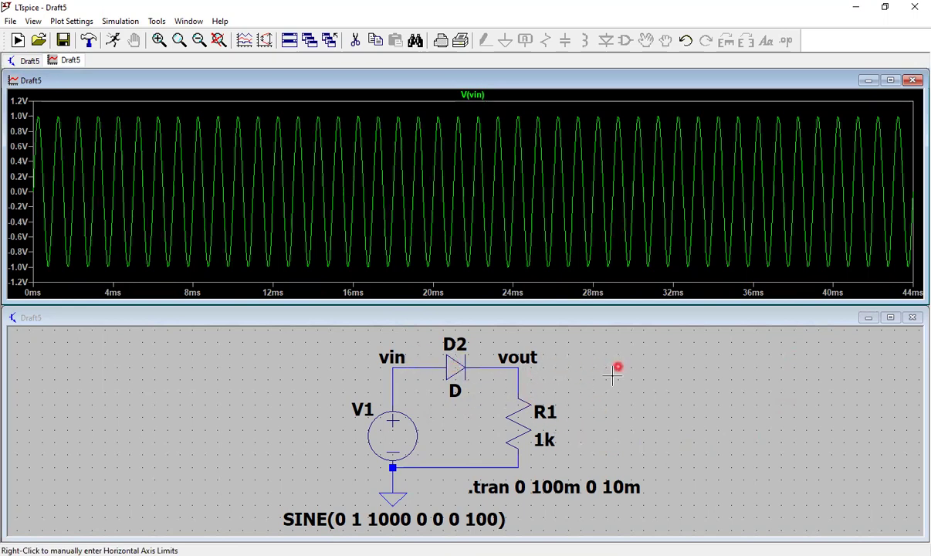
Probe the vout node to add V(vout), then zoom the plot to the first 14 ms.
left_click(570, 372)
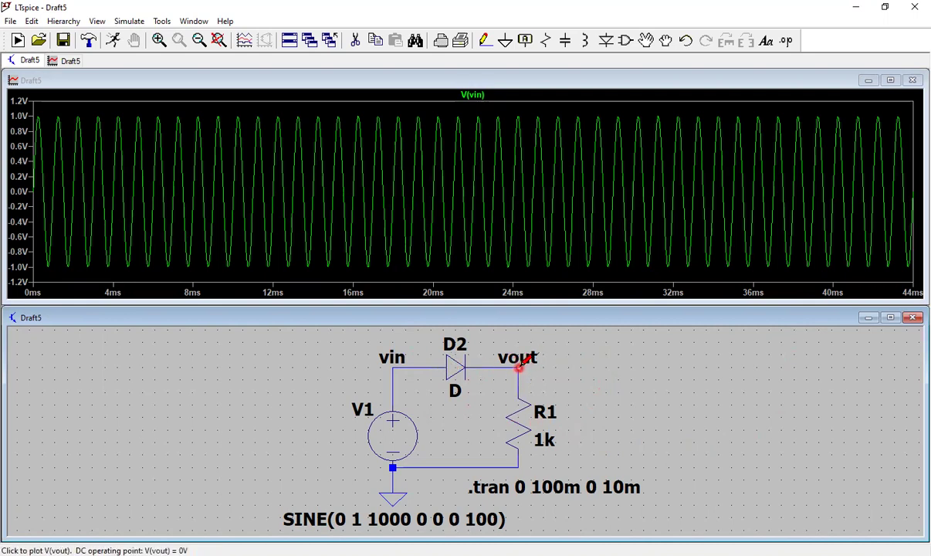
left_click(519, 367)
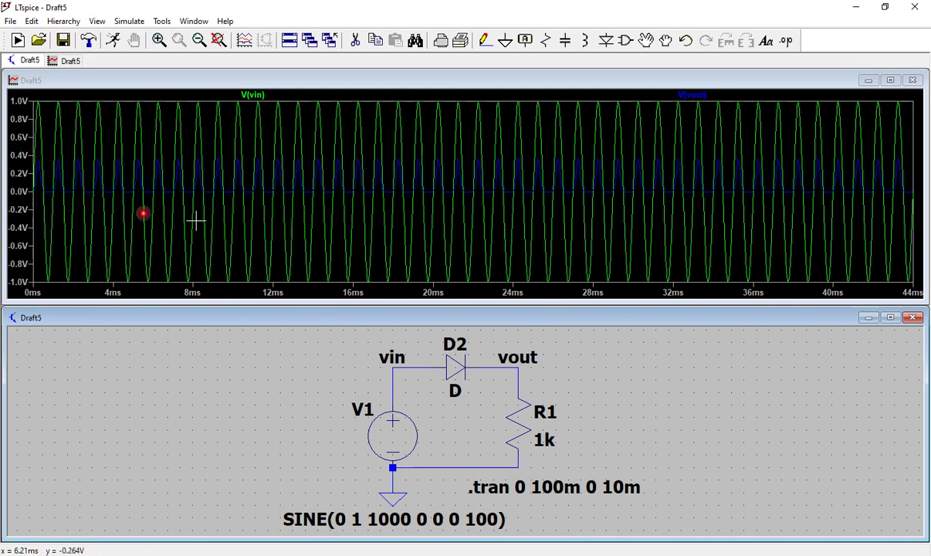
left_click_drag(307, 227, 8, 98)
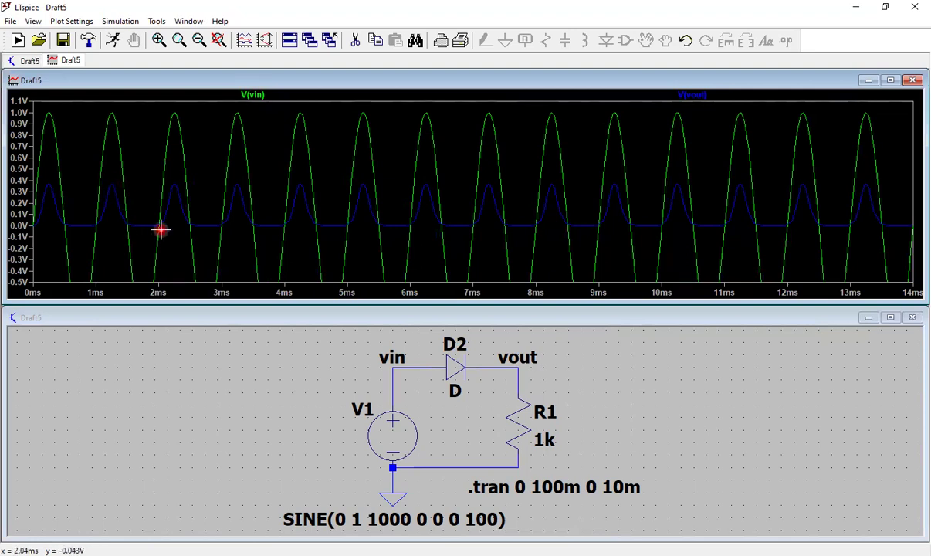
Autoscale the plot's vertical axis twice so V(vin) and V(vout) fit.
right_click(284, 174)
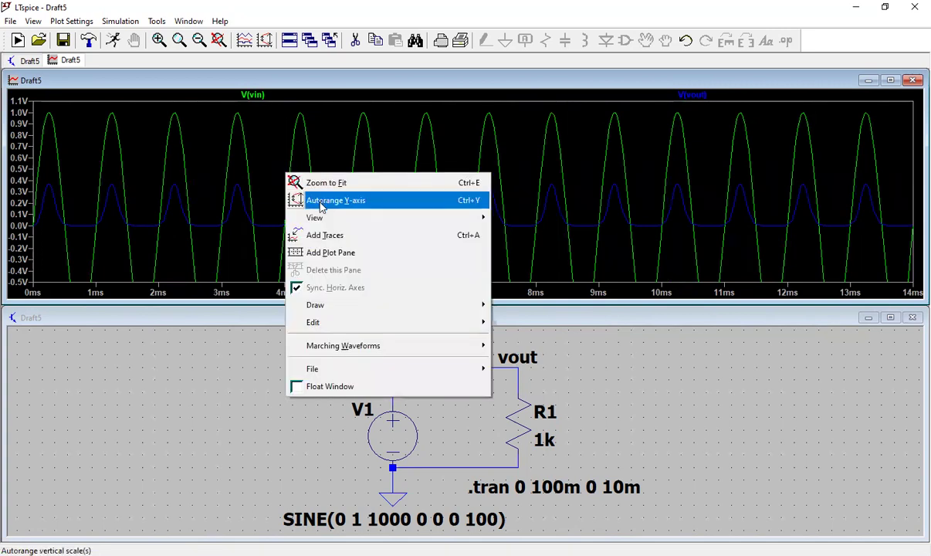
left_click(321, 202)
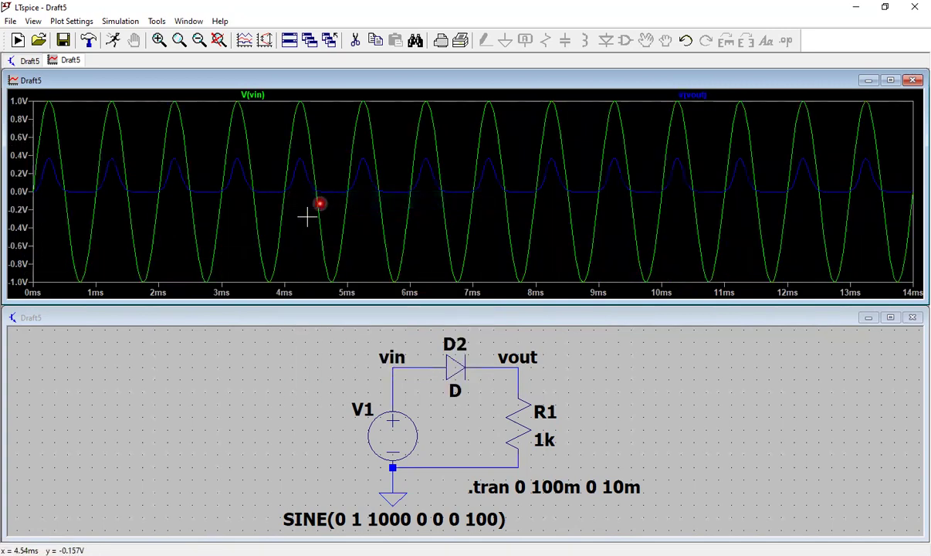
right_click(381, 164)
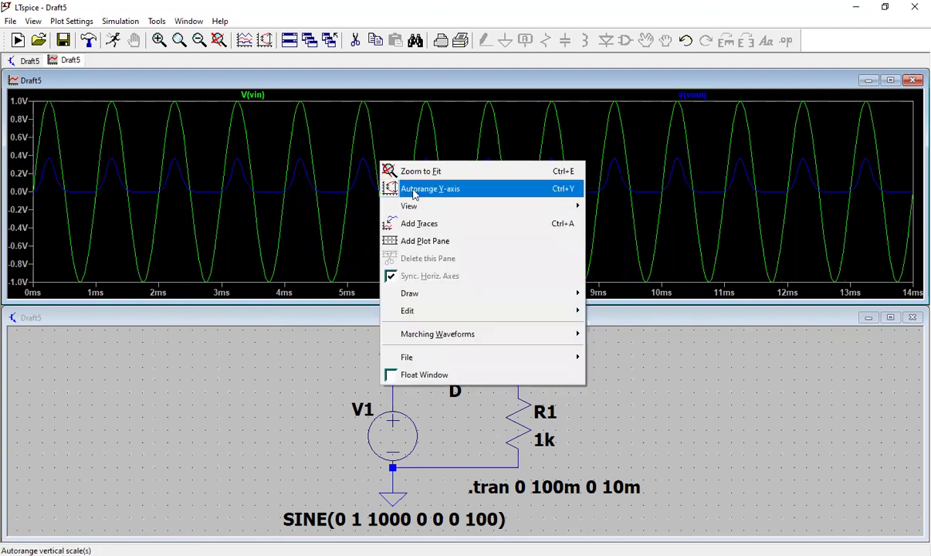
left_click(457, 192)
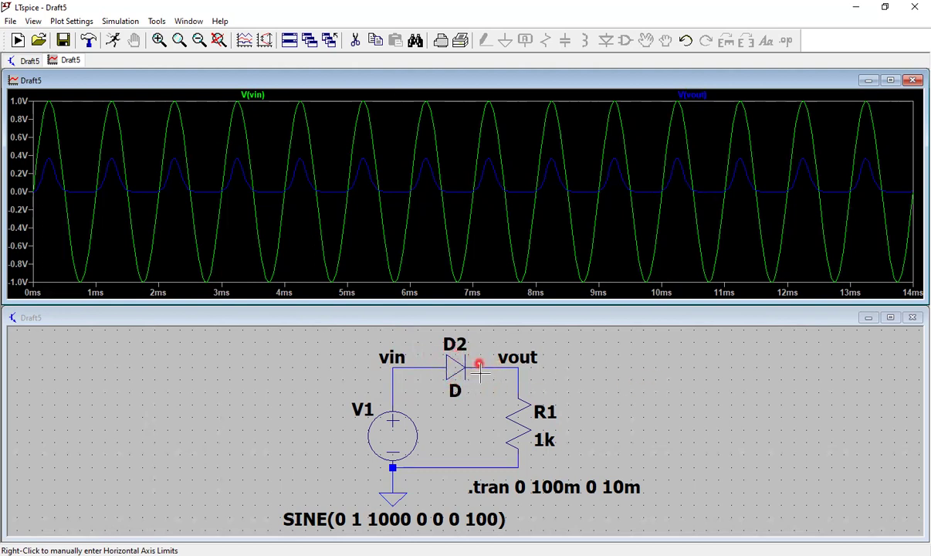
Display the SPICE Error Log for Draft5's run from the schematic's View menu.
right_click(633, 377)
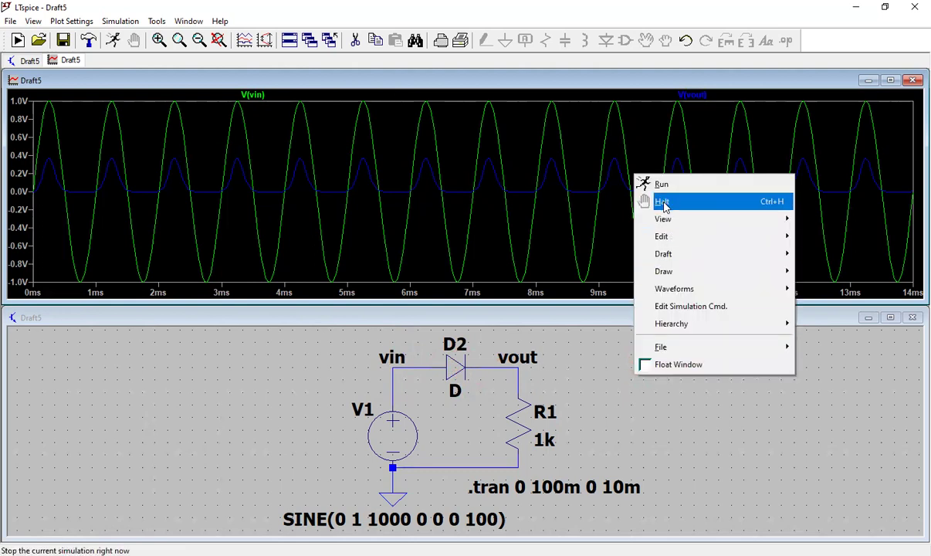
mouse_move(660, 221)
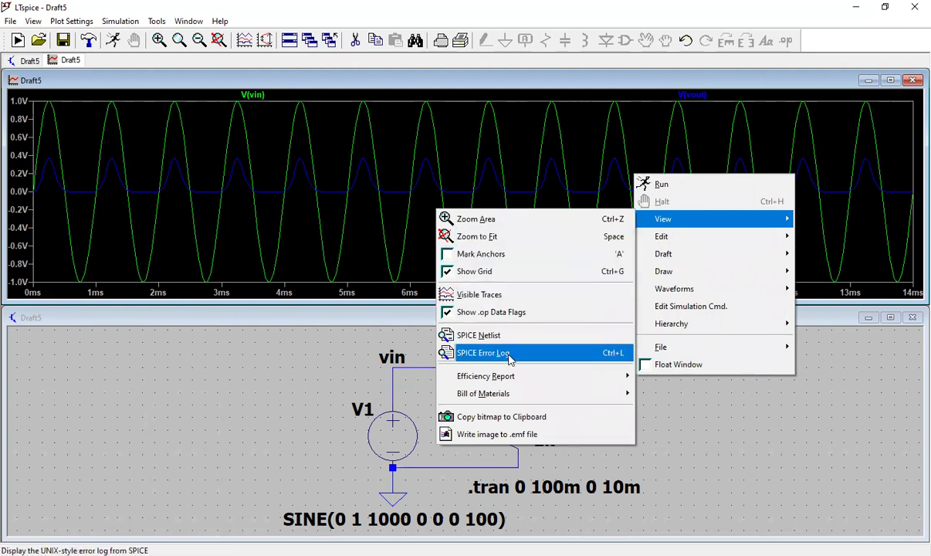
left_click(509, 355)
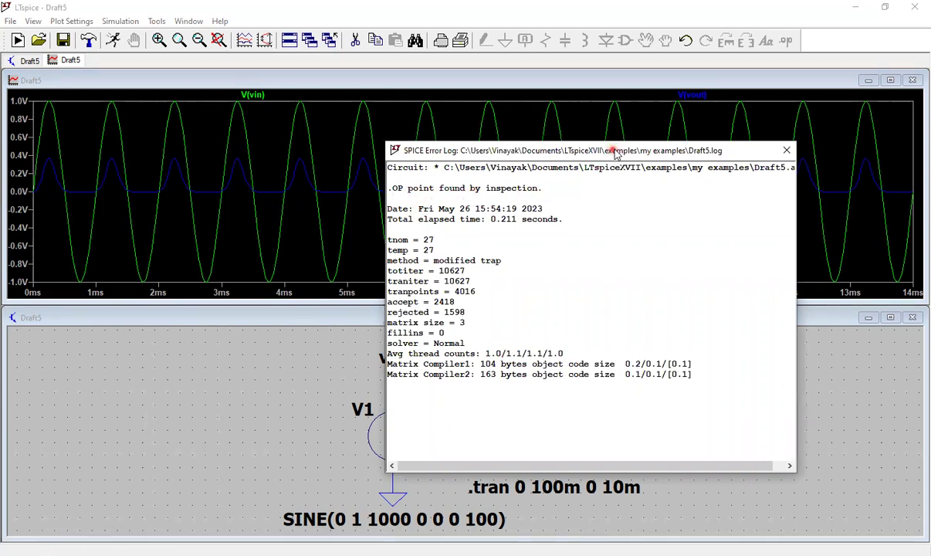
Move the SPICE Error Log off the schematic, then shift it back left.
left_click_drag(612, 149, 761, 177)
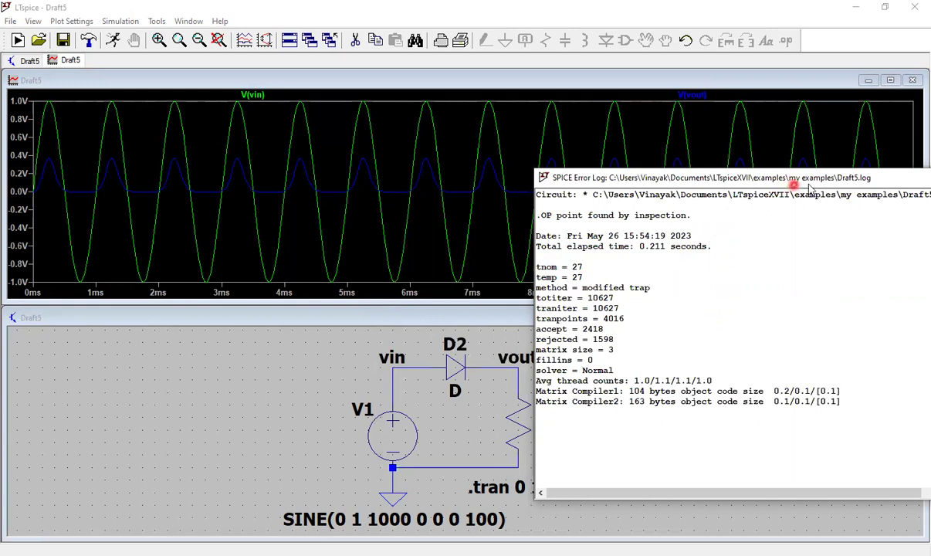
left_click_drag(806, 178, 674, 180)
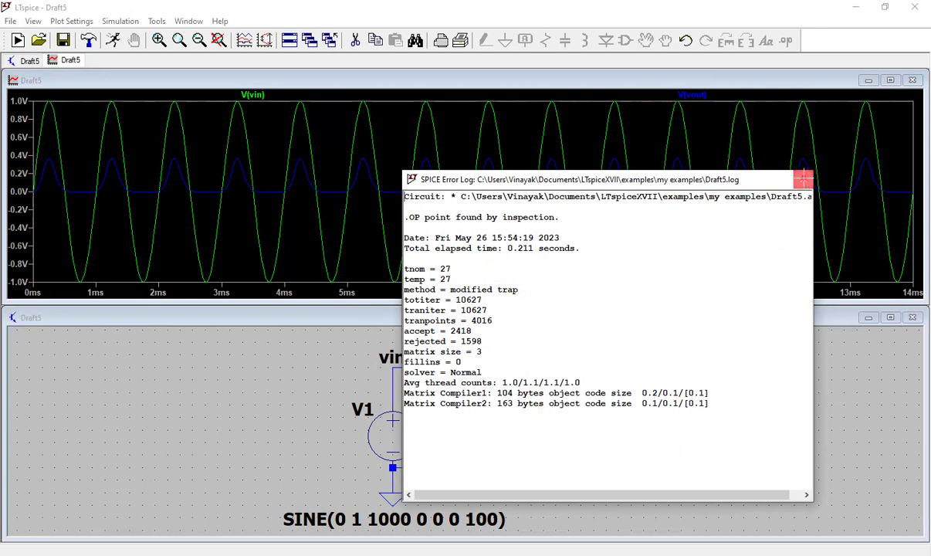
Close the SPICE Error Log and bring up the schematic's right-click menu.
left_click(803, 179)
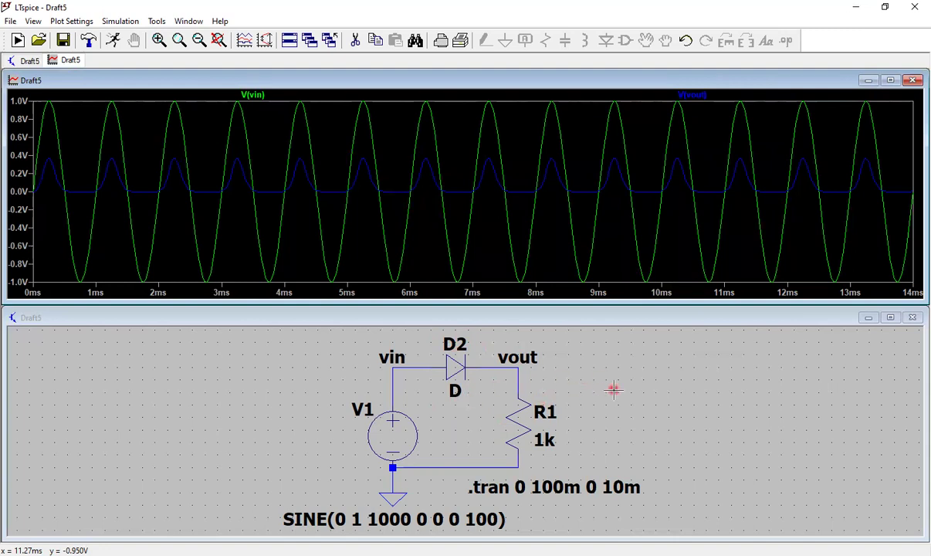
right_click(628, 374)
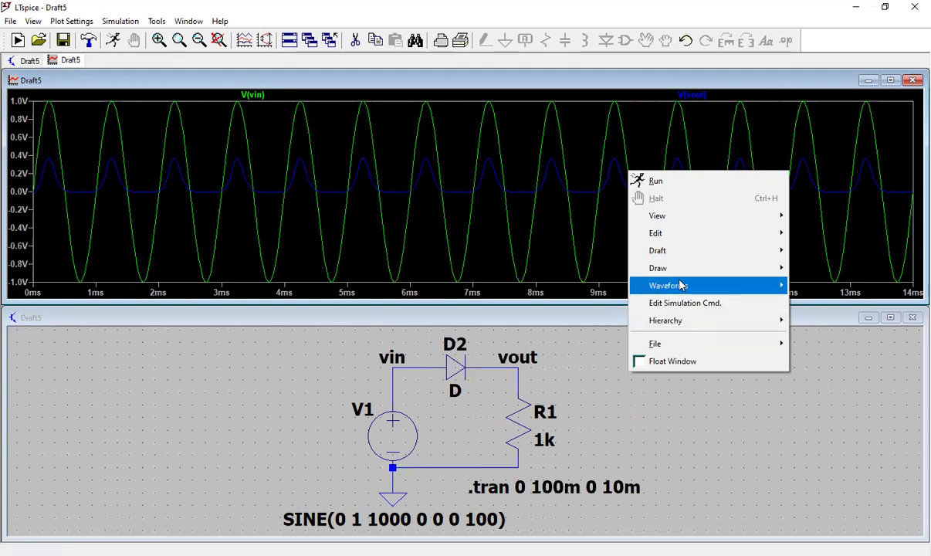
left_click(669, 303)
left_click(510, 191)
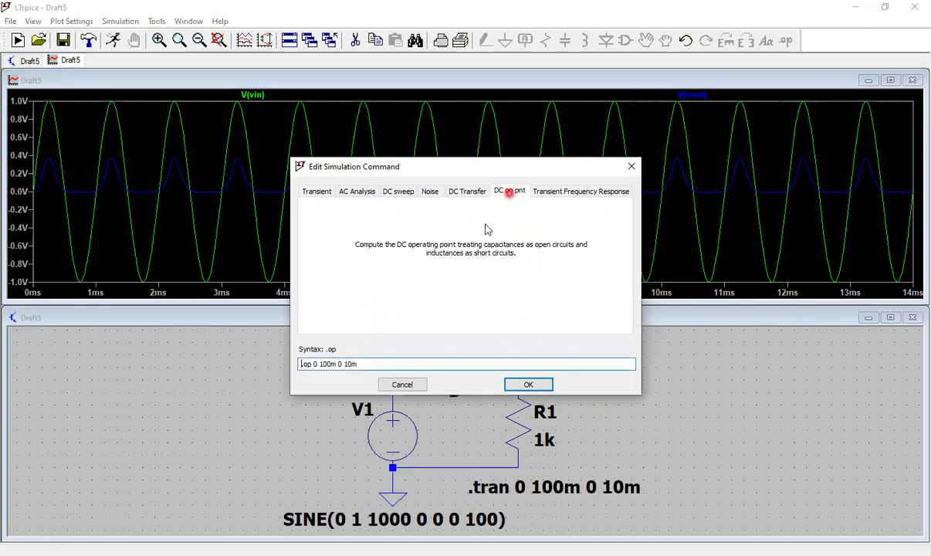
left_click(397, 385)
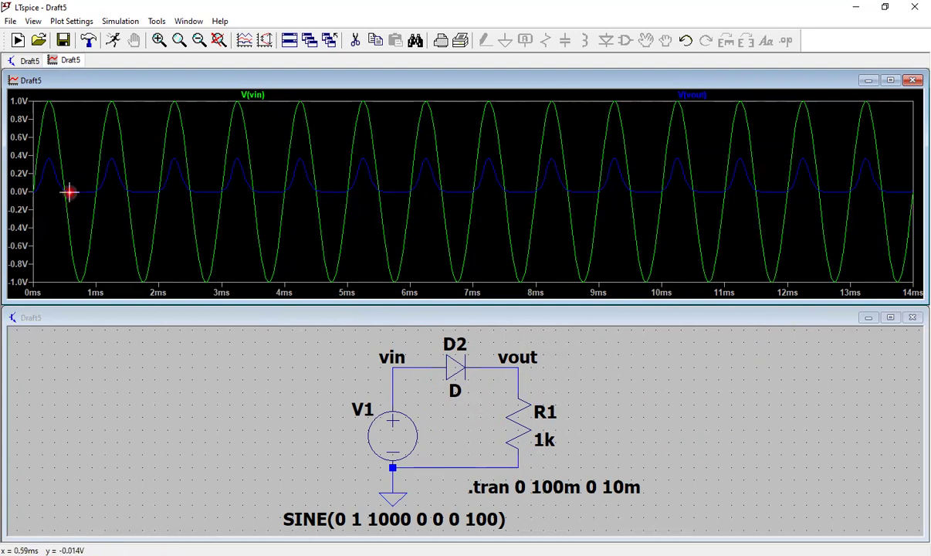
Fit the full 0–100 ms run in the plot, then zoom to roughly 45–97 ms.
right_click(671, 146)
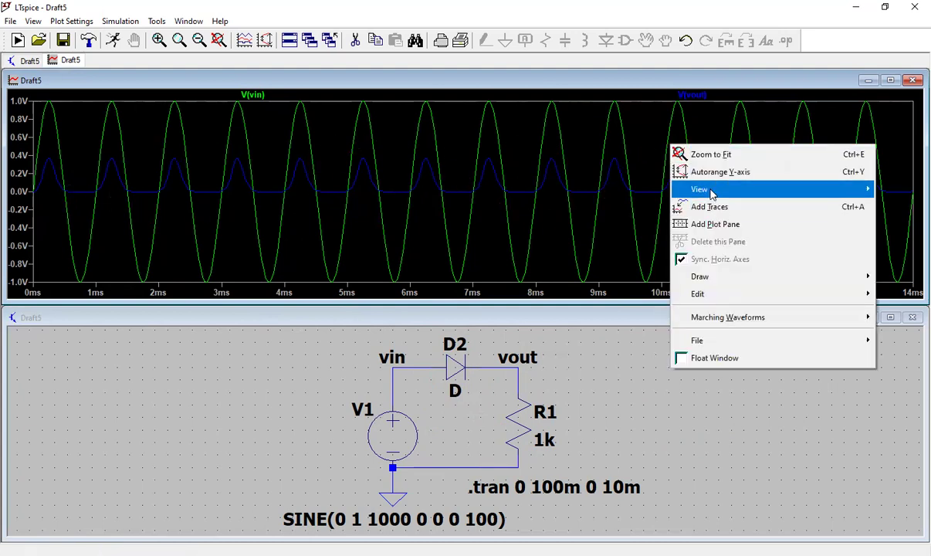
left_click(695, 154)
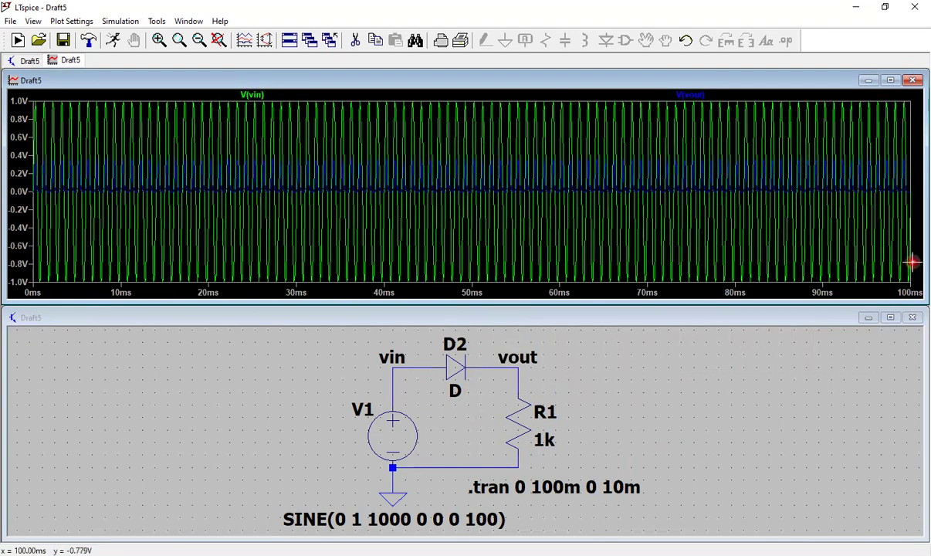
left_click_drag(913, 264, 585, 120)
left_click_drag(583, 120, 432, 115)
Narrow the view to 72–80 ms and autorange the vertical axis to the ±1 V swing.
left_click_drag(588, 231, 469, 152)
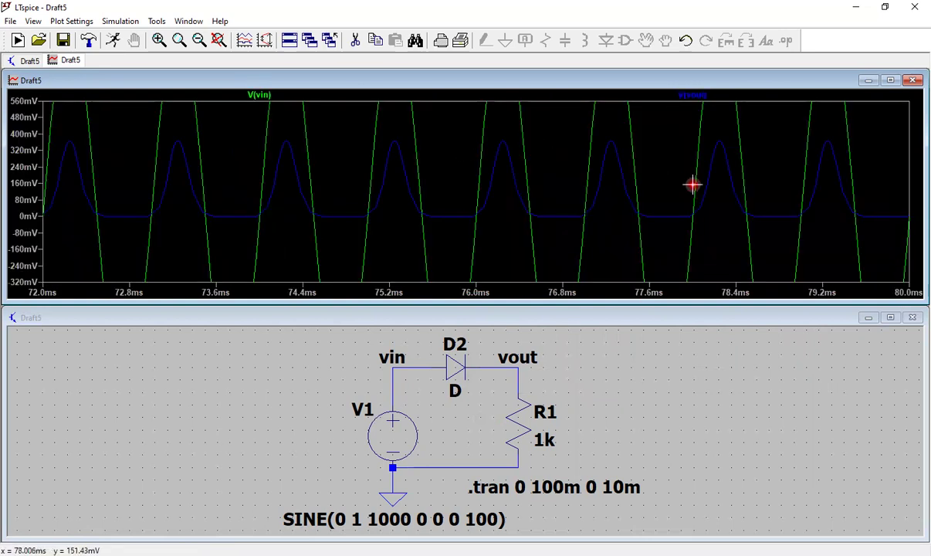
right_click(561, 160)
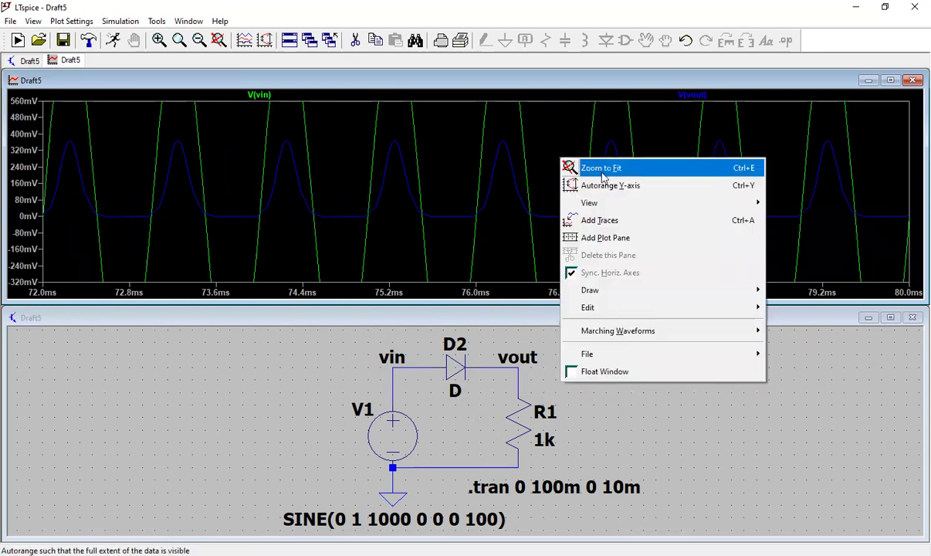
left_click(602, 189)
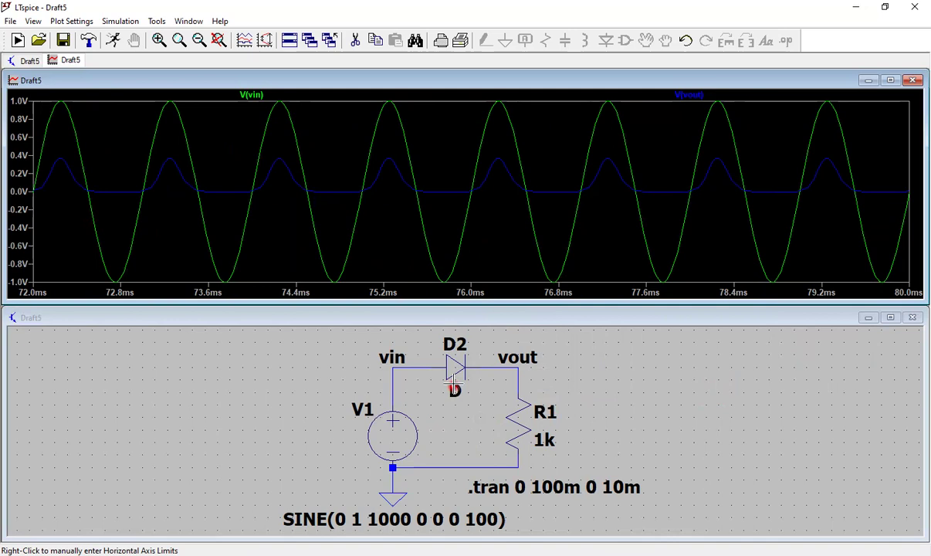
Activate the schematic window, leaving the 72–80 ms plot of V(vin) and V(vout) behind.
left_click(625, 376)
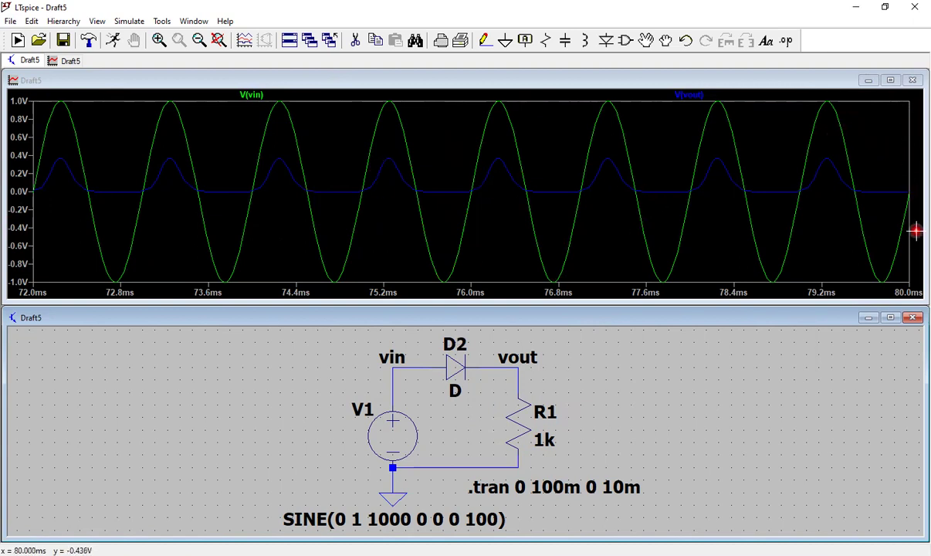
Probe diode D2 to plot its current I(D2) on a µA axis.
left_click(455, 367)
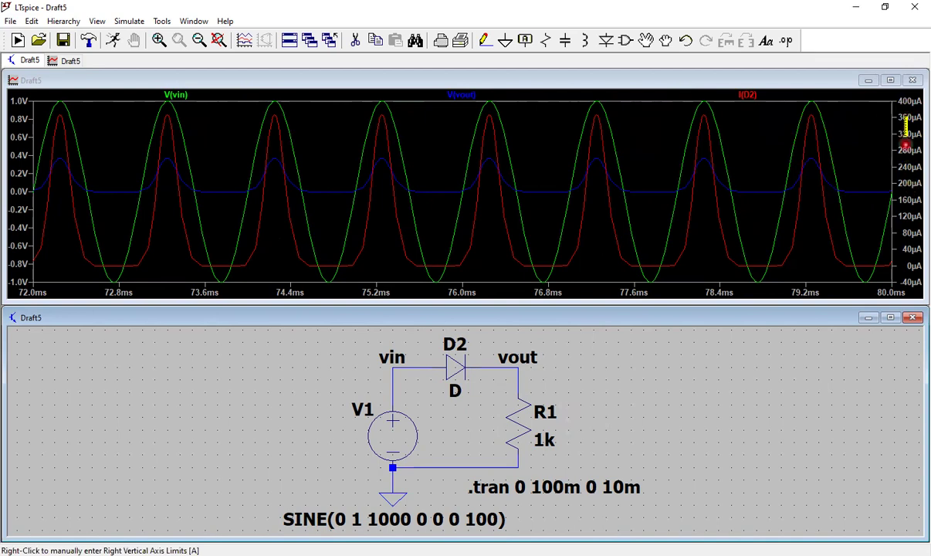
Add a new empty plot pane above the existing waveforms.
right_click(744, 144)
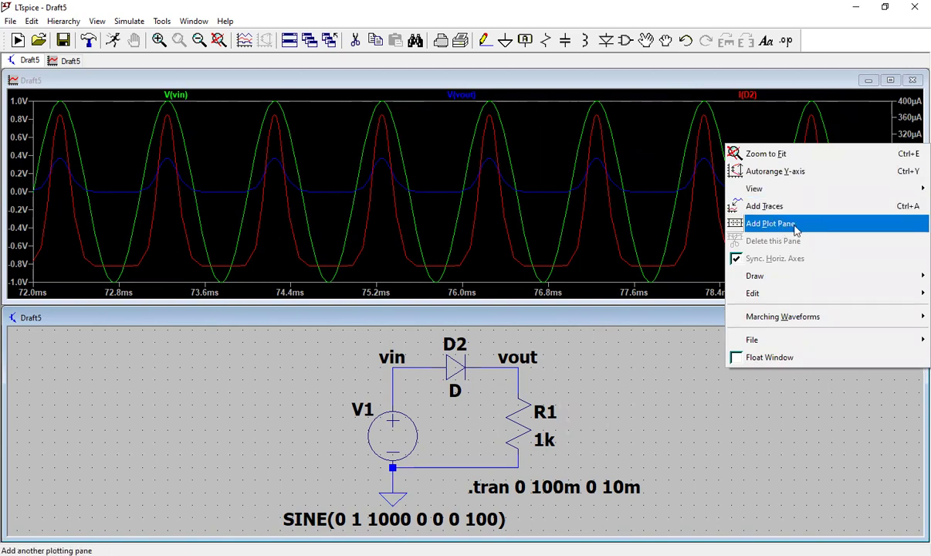
left_click(795, 226)
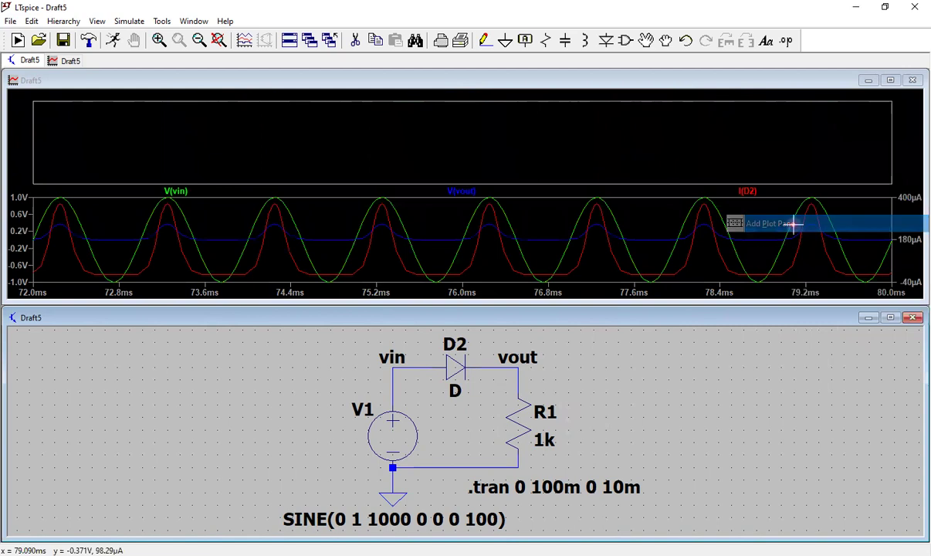
left_click(514, 139)
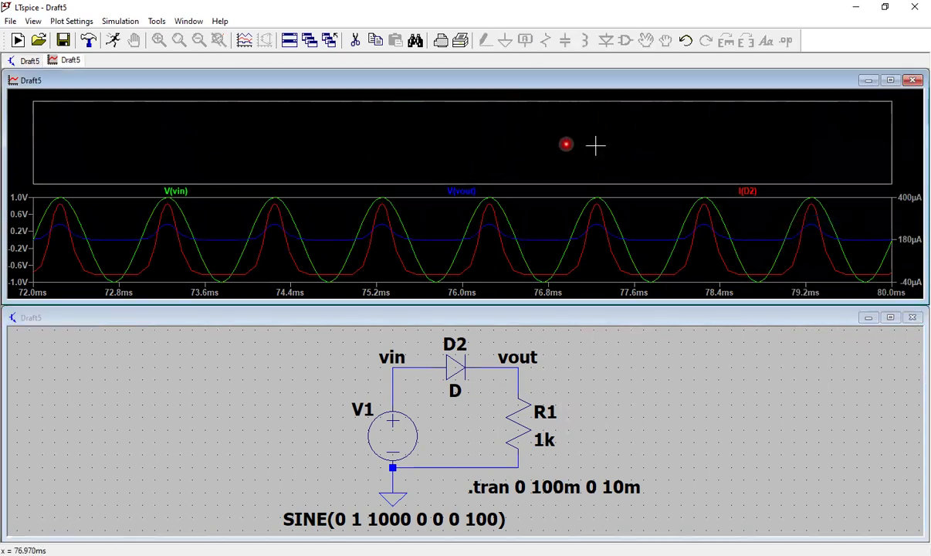
Plot the resistor current I(R1) in the new pane.
right_click(643, 137)
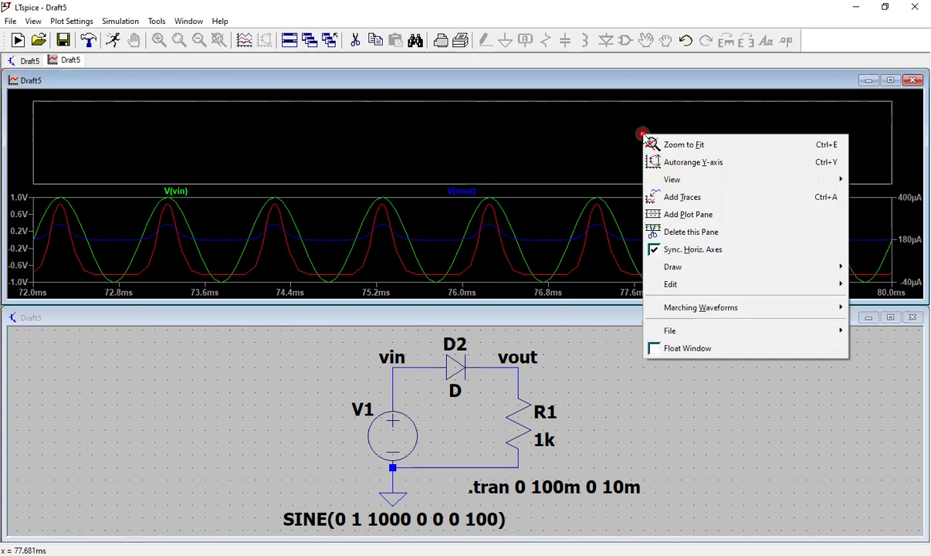
left_click(689, 198)
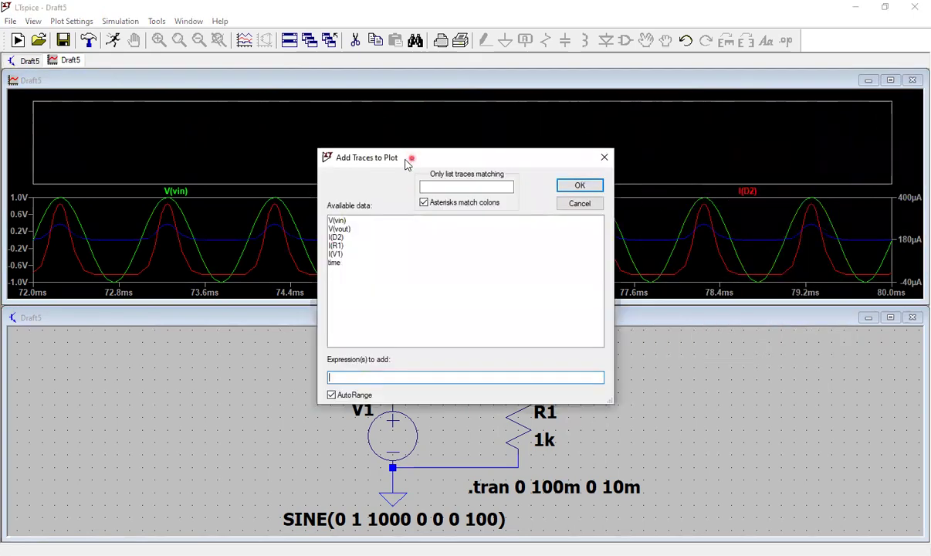
left_click_drag(407, 165, 120, 150)
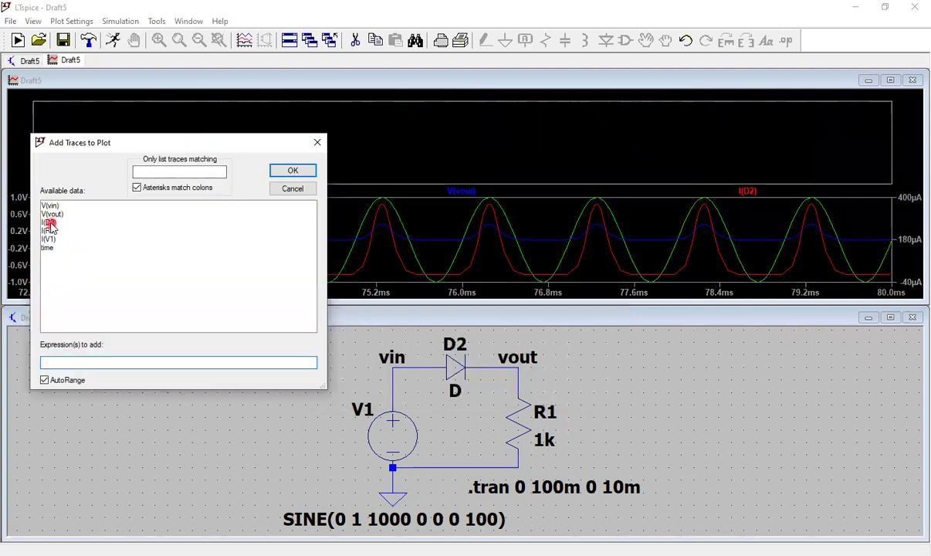
left_click(50, 229)
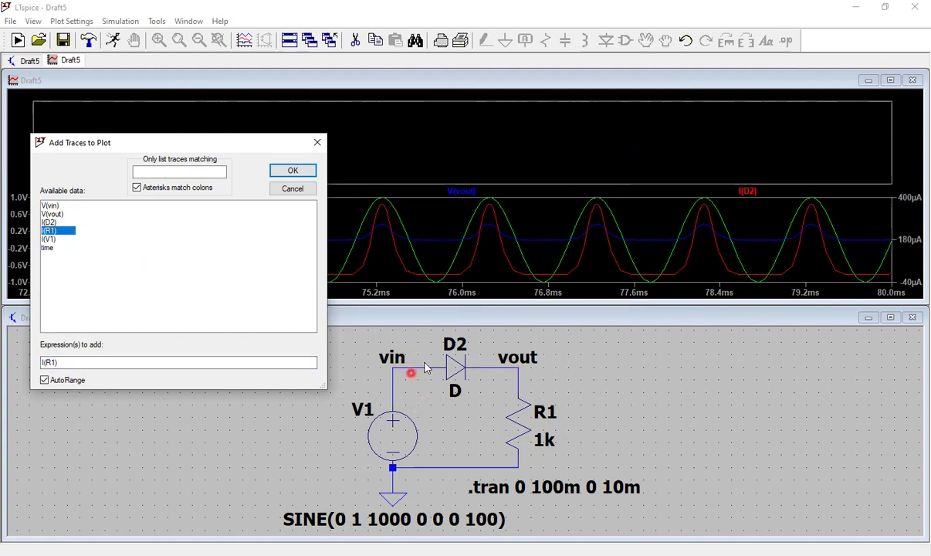
left_click(291, 173)
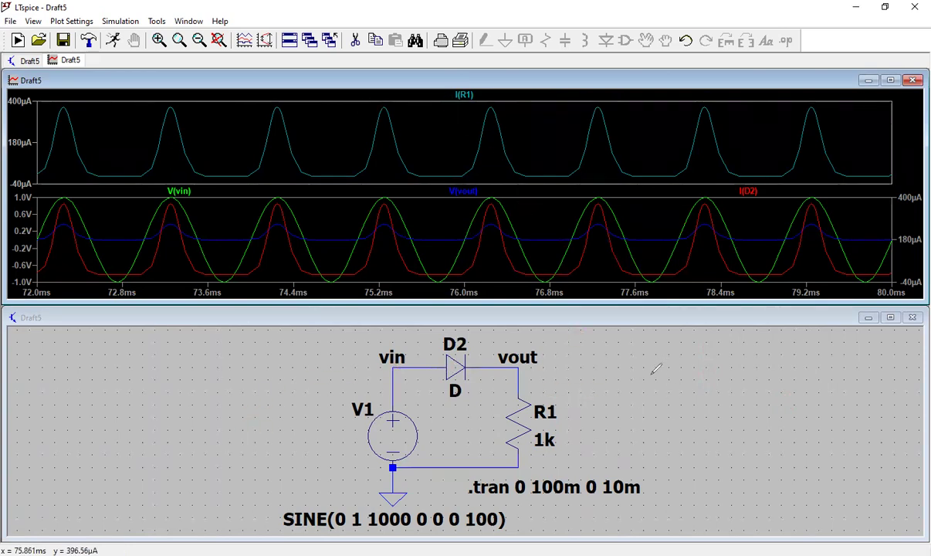
Hand-write 'Halfwave rectifier AC-DC converter' and draw a loop-current arrow labelled I.
mouse_move(649, 360)
left_mouse_down()
mouse_move(652, 370)
mouse_move(685, 364)
mouse_move(682, 378)
mouse_move(725, 360)
mouse_move(718, 369)
mouse_move(769, 369)
mouse_move(791, 354)
mouse_move(817, 366)
mouse_move(790, 374)
left_mouse_up()
mouse_move(652, 392)
left_mouse_down()
mouse_move(819, 397)
mouse_move(807, 390)
left_mouse_up()
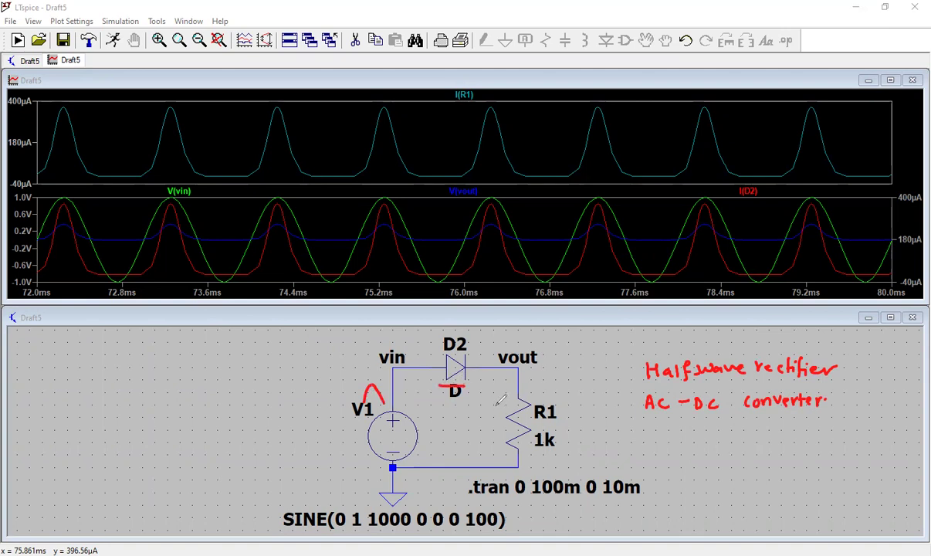
left_click_drag(431, 401, 440, 453)
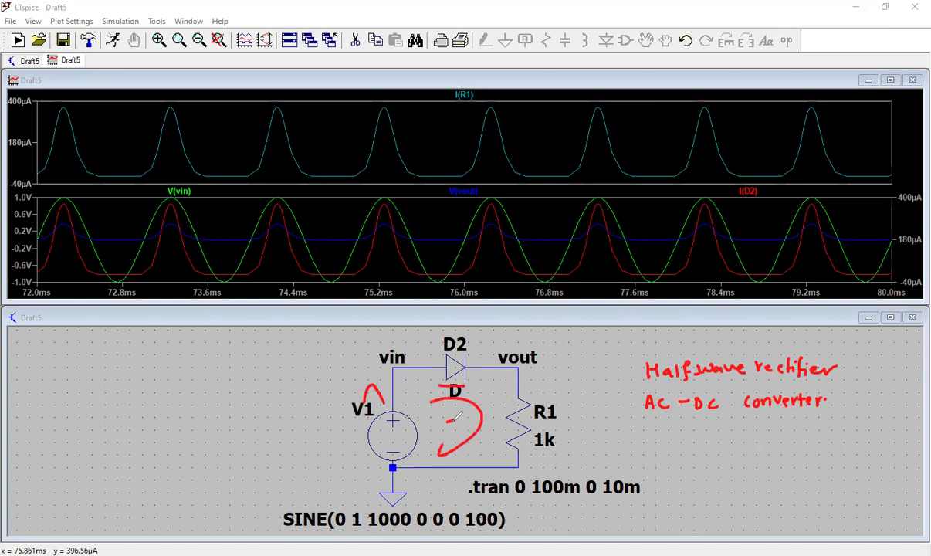
left_click_drag(447, 419, 457, 417)
left_click_drag(453, 419, 452, 433)
left_click_drag(446, 435, 457, 433)
Write the KVL equation V1 − VD − IR1 = 0 left of V1, labelled KVL.
mouse_move(114, 372)
left_mouse_down()
mouse_move(128, 389)
mouse_move(159, 374)
left_mouse_up()
mouse_move(163, 376)
left_mouse_down()
mouse_move(164, 388)
mouse_move(171, 384)
left_mouse_up()
mouse_move(178, 380)
left_mouse_down()
mouse_move(203, 373)
mouse_move(197, 386)
mouse_move(207, 386)
left_mouse_up()
mouse_move(207, 375)
left_mouse_down()
mouse_move(223, 388)
mouse_move(239, 378)
left_mouse_up()
left_click_drag(229, 383, 294, 387)
mouse_move(301, 377)
left_mouse_down()
mouse_move(303, 387)
mouse_move(315, 377)
left_mouse_up()
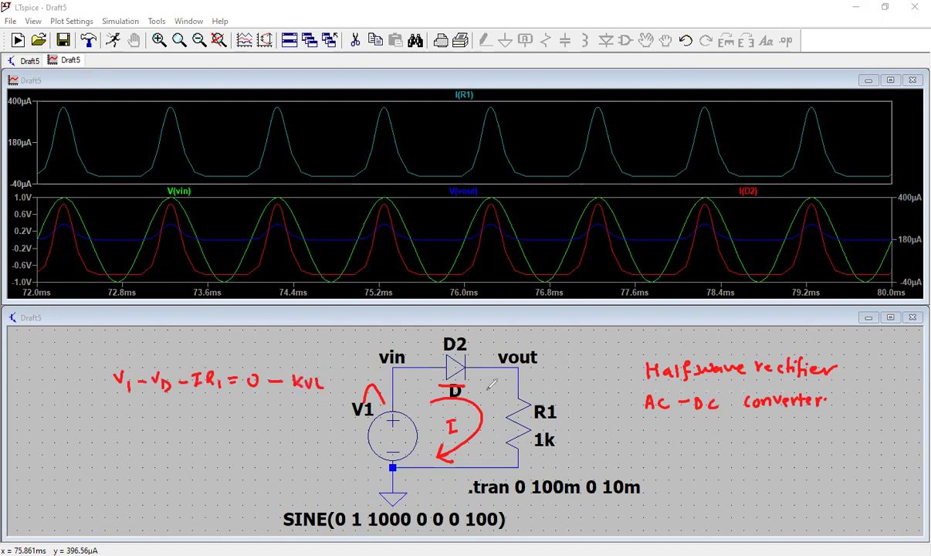
Write 'VD =' and 'I =' below the equation and bracket them together.
mouse_move(131, 409)
left_mouse_down()
mouse_move(144, 407)
mouse_move(152, 422)
mouse_move(168, 418)
left_mouse_up()
left_click_drag(159, 423, 168, 423)
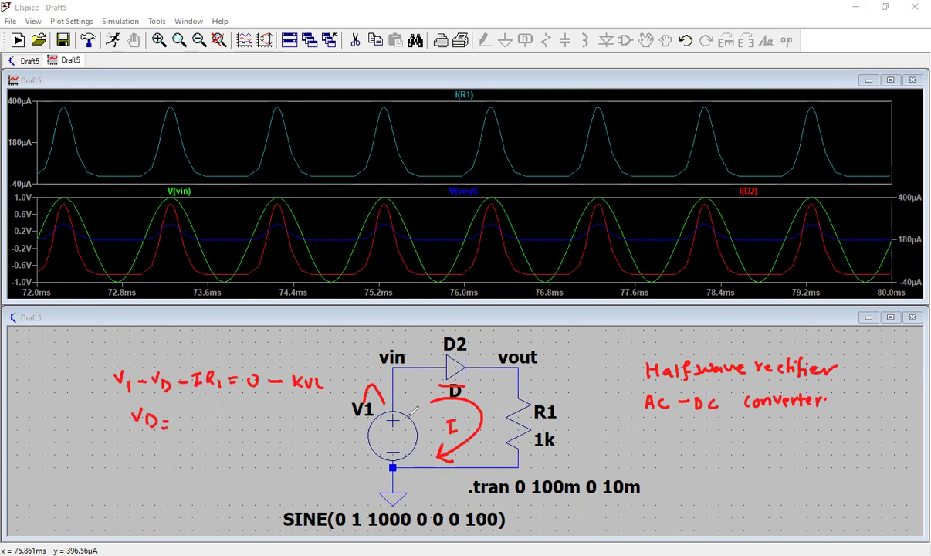
left_click_drag(134, 434, 151, 434)
mouse_move(144, 435)
left_mouse_down()
mouse_move(143, 450)
mouse_move(153, 449)
left_mouse_up()
left_click_drag(163, 442, 173, 441)
left_click_drag(163, 449, 174, 448)
left_click_drag(104, 407, 122, 464)
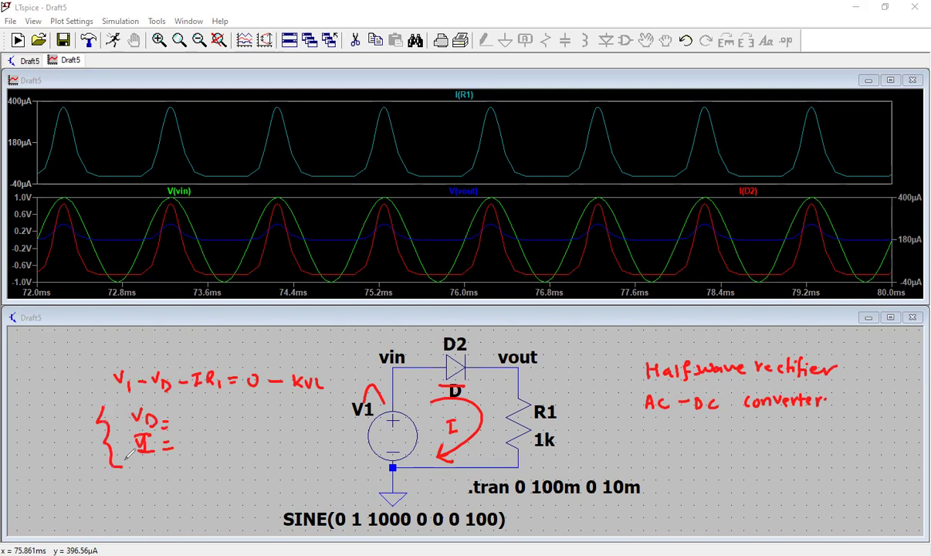